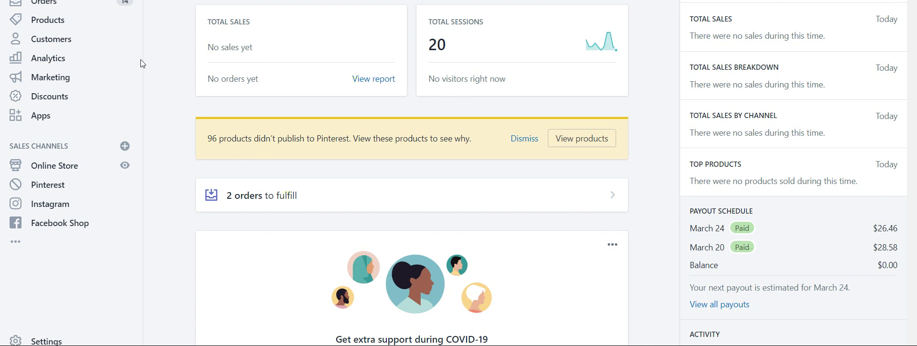
- Open the Finances summary report from the store's analytics reports
click(81, 59)
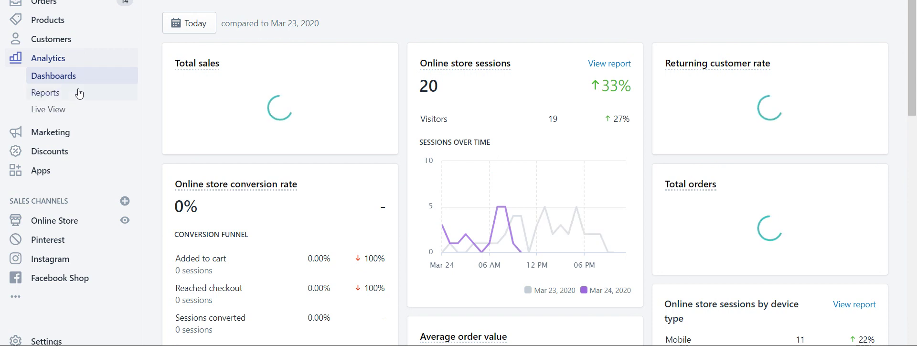
click(66, 96)
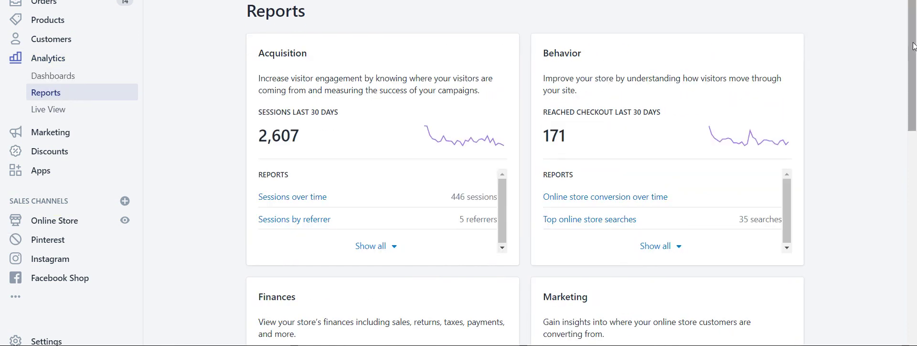
scroll(913, 116, down, 3)
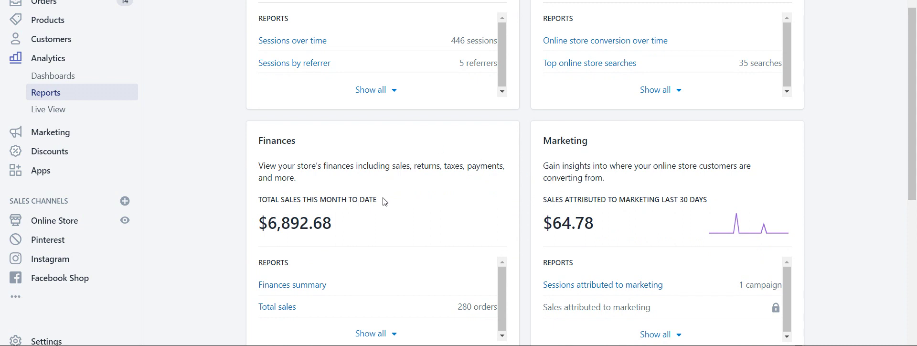
click(294, 285)
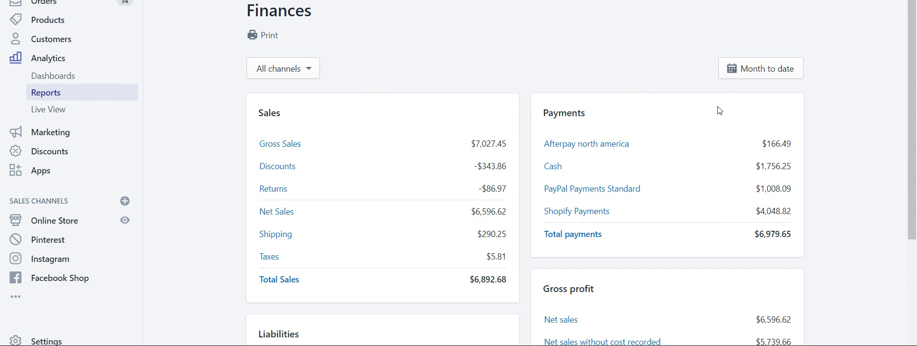
- Set the Finances report's date range to Year to date and apply it
click(796, 71)
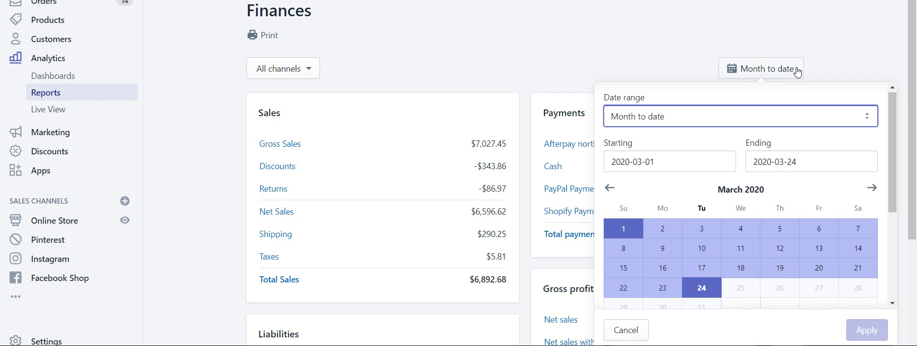
click(866, 118)
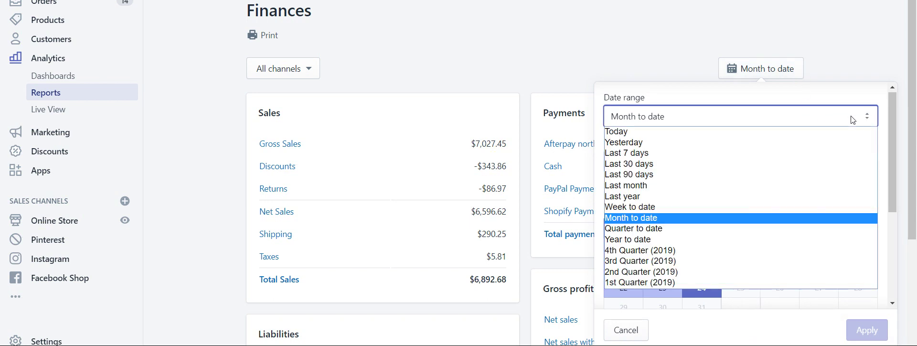
click(677, 237)
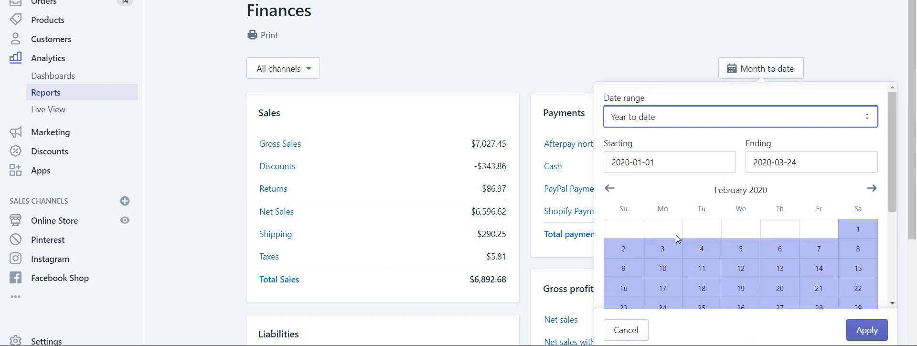
click(867, 329)
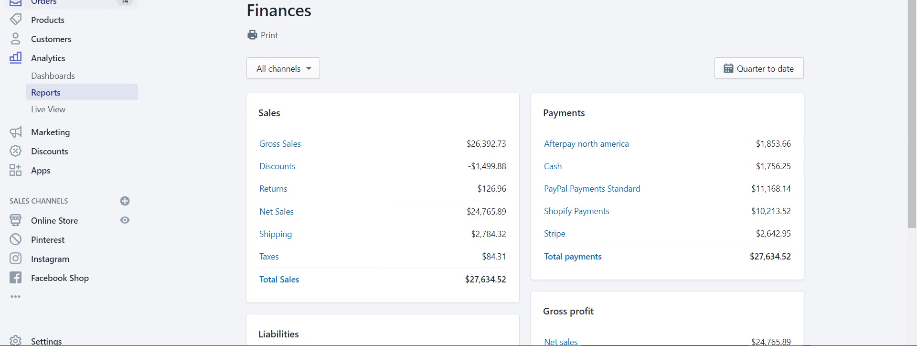
- View all payouts from the store home and examine the transactions in the Jan 2, 2020 payout
click(42, 0)
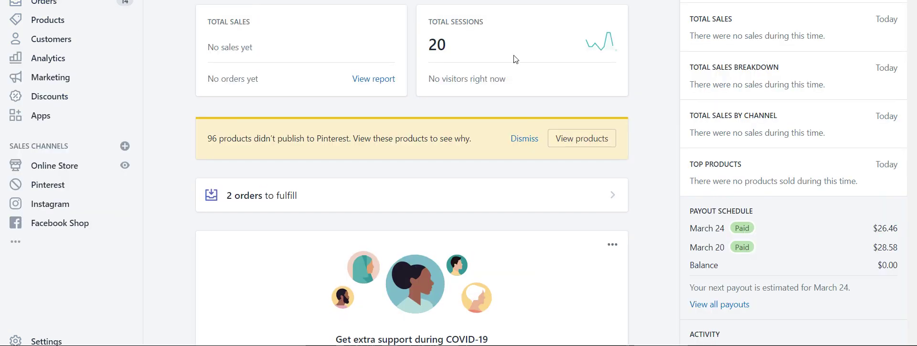
click(716, 306)
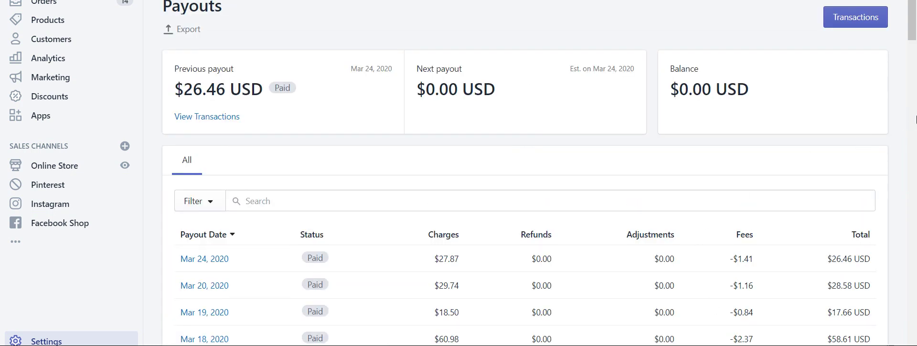
drag(913, 21, 912, 255)
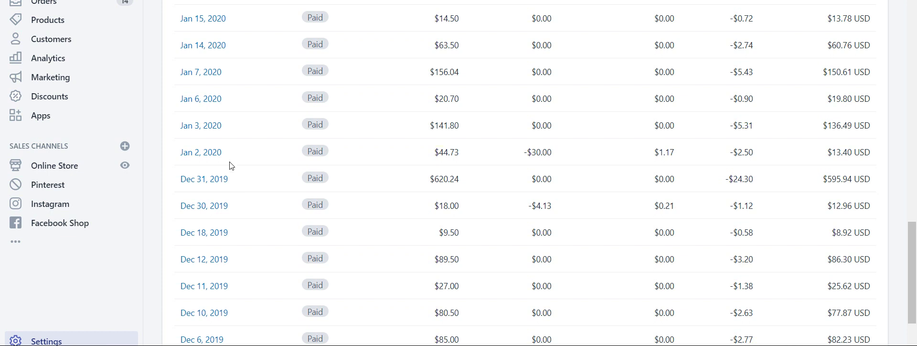
click(199, 153)
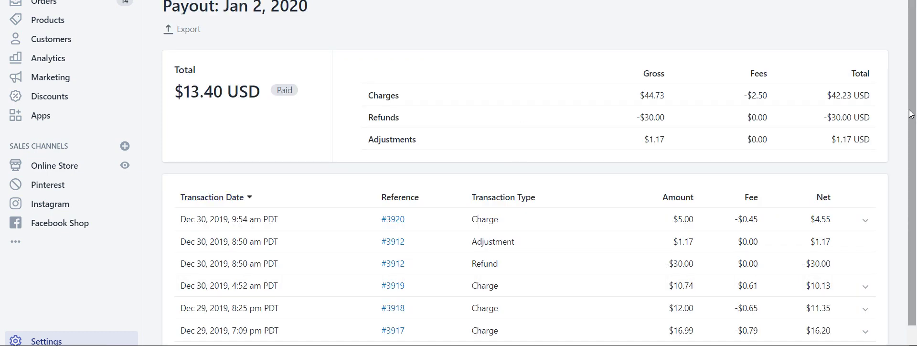
scroll(912, 117, down, 1)
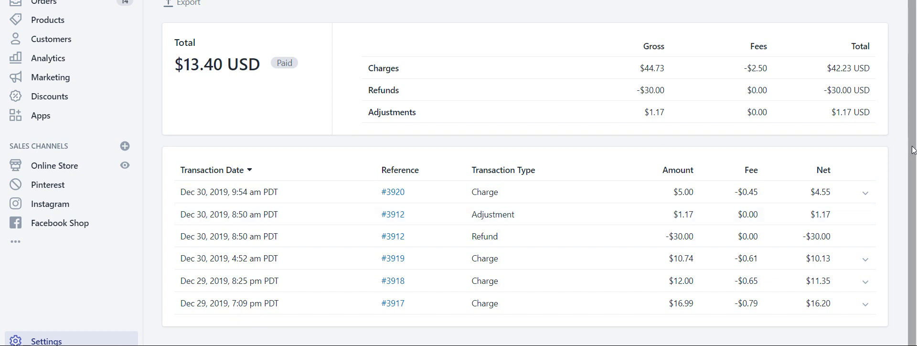
scroll(906, 106, up, 1)
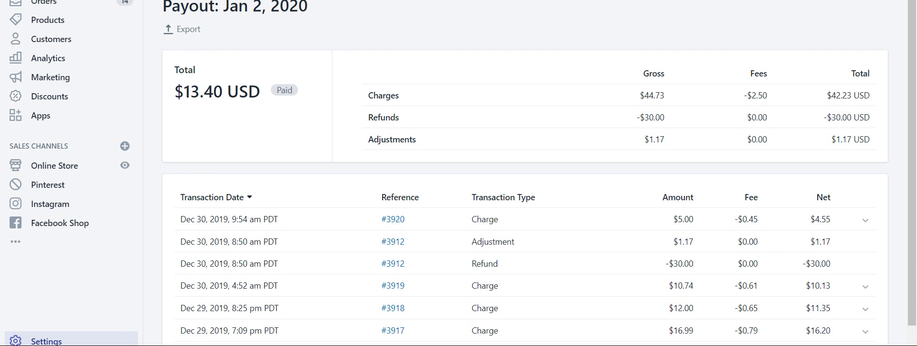
- Return to the payouts list and open the Jan 3, 2020 payout
key(alt+Left)
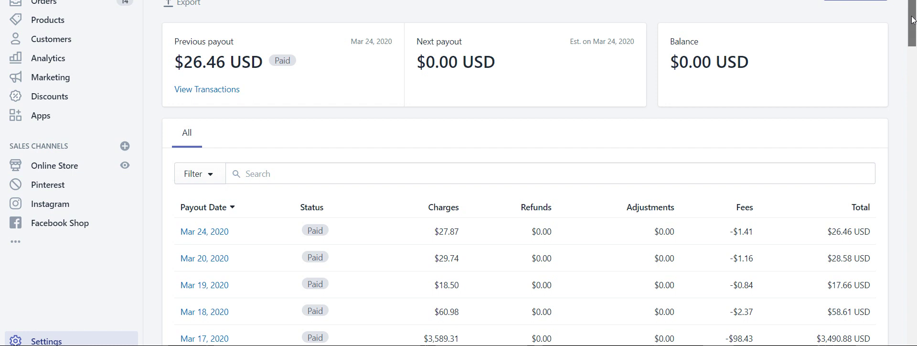
drag(912, 13, 914, 256)
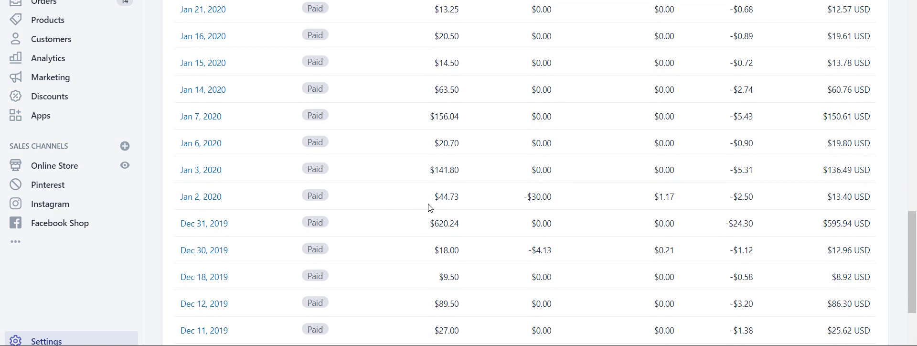
click(192, 172)
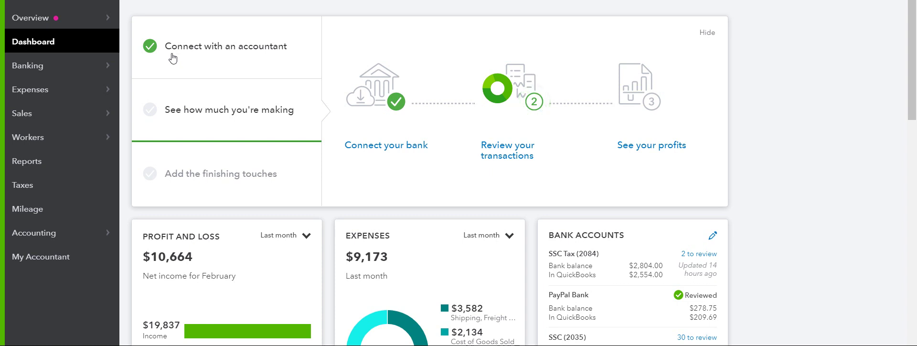
- Switch to QuickBooks, open the Chart of Accounts and find the Shopify bank example account
mouse_move(72, 236)
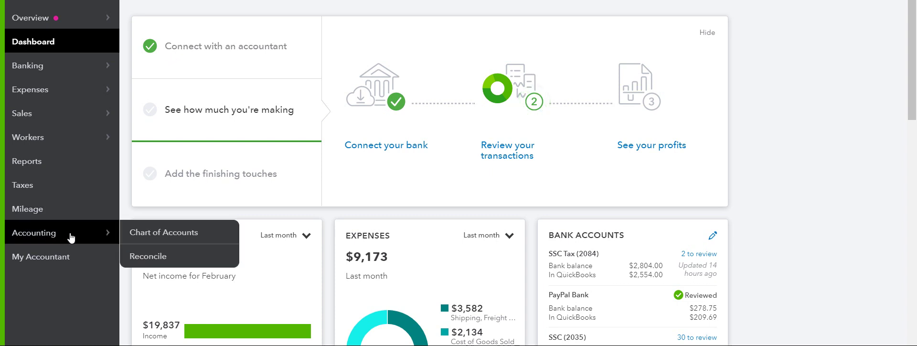
click(146, 232)
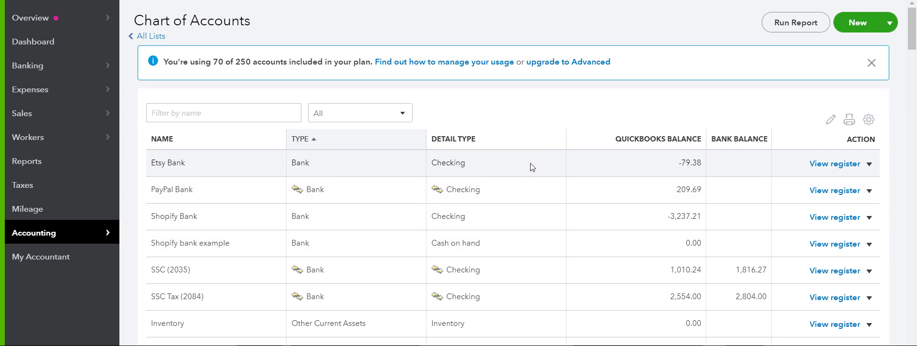
scroll(913, 52, down, 1)
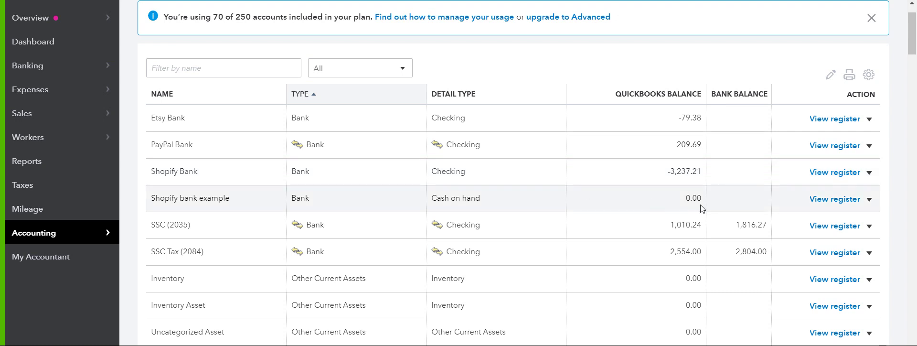
- Edit the Shopify bank example account to start tracking at Beginning of this year with a 12/31/2019 balance of 122, and save
click(869, 200)
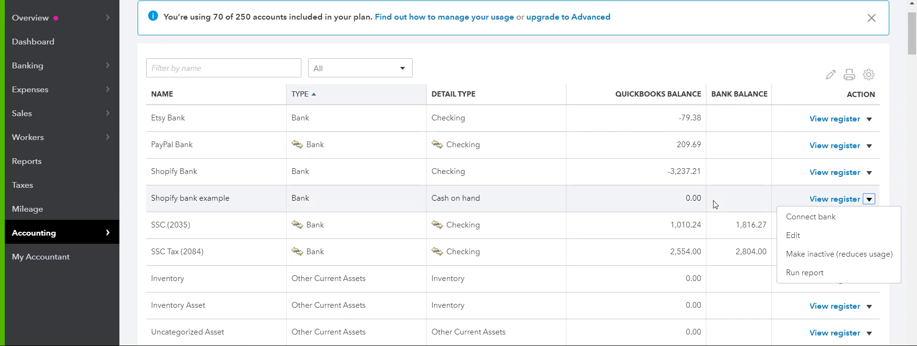
click(793, 236)
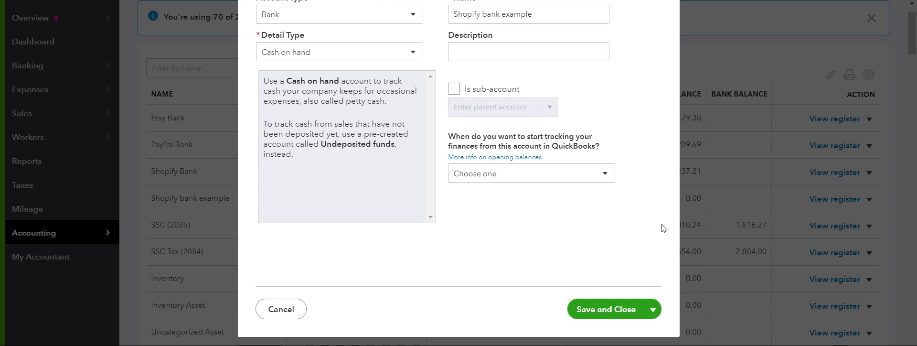
click(605, 175)
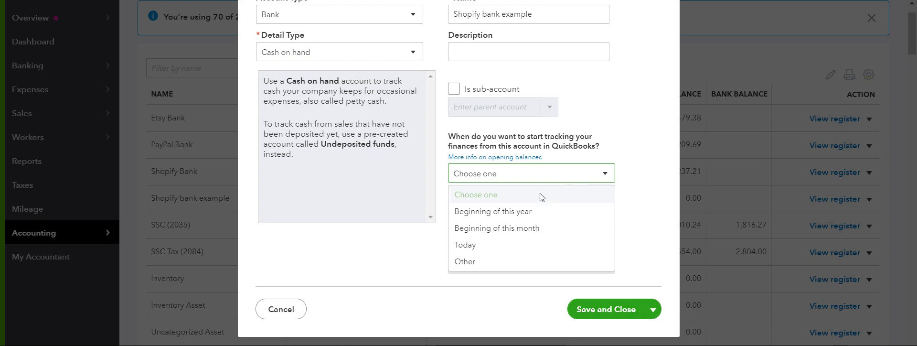
click(521, 212)
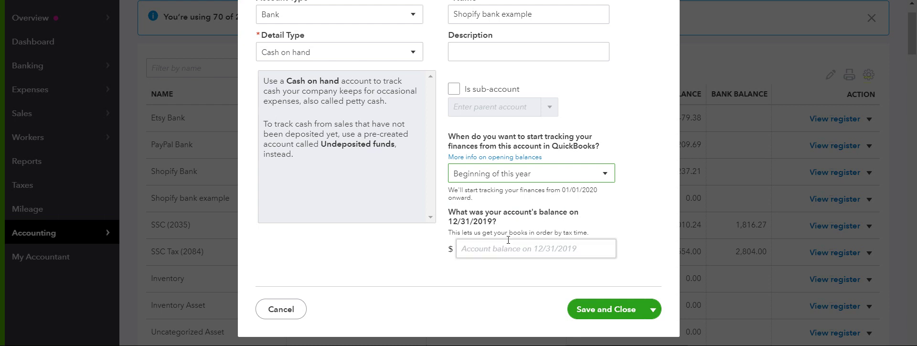
click(496, 248)
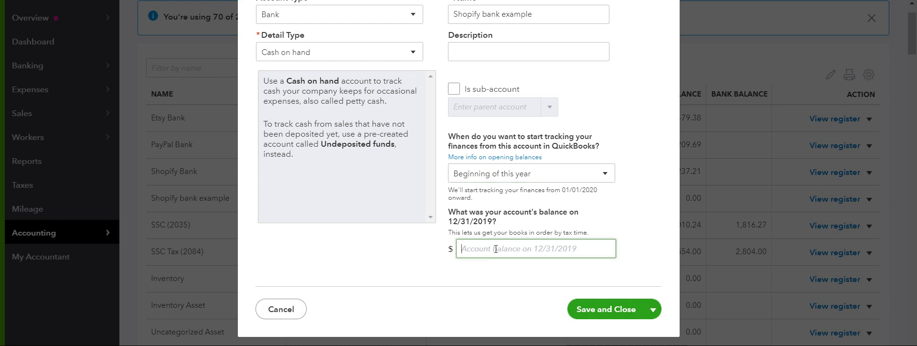
text(122)
click(601, 309)
- Check the Shopify bank example account's QuickBooks balance and available actions in the account list
scroll(693, 197, down, 5)
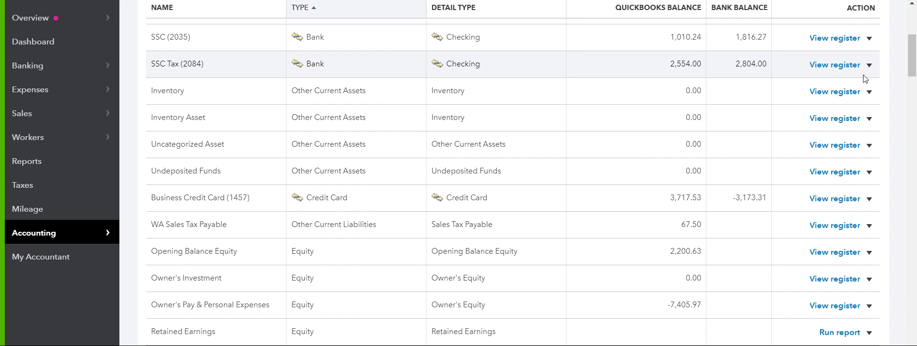
drag(914, 65, 914, 51)
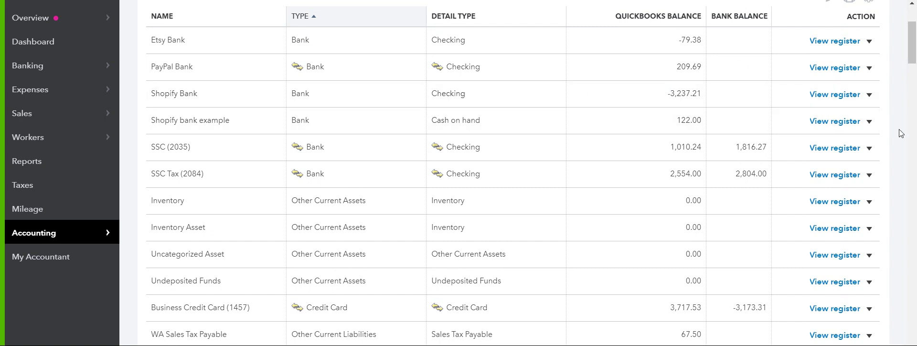
click(869, 122)
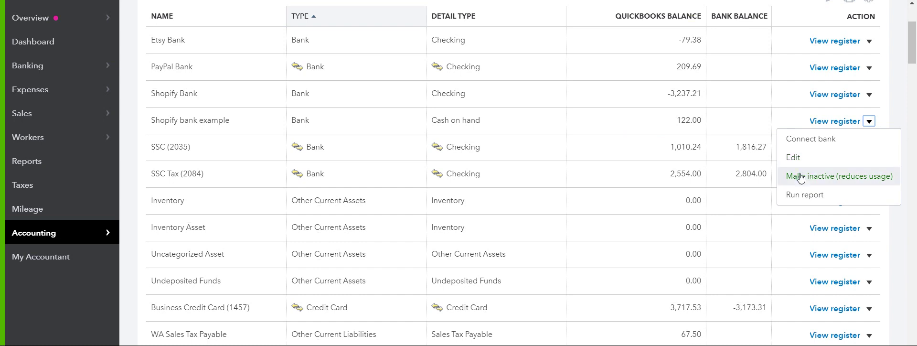
click(896, 116)
drag(913, 49, 913, 39)
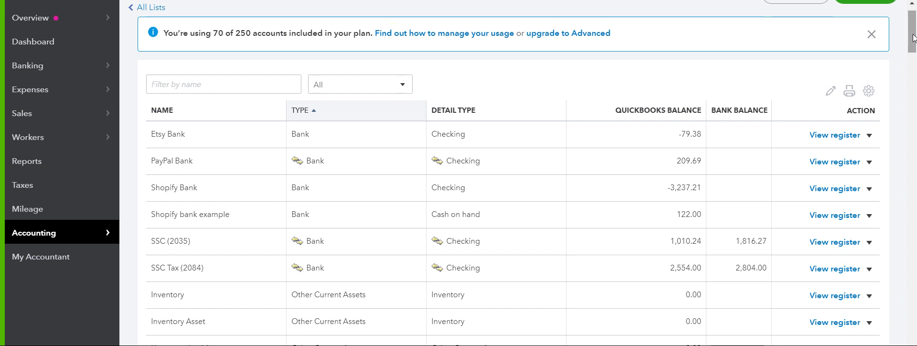
- Open the Products and Services list from the sales area
mouse_move(89, 63)
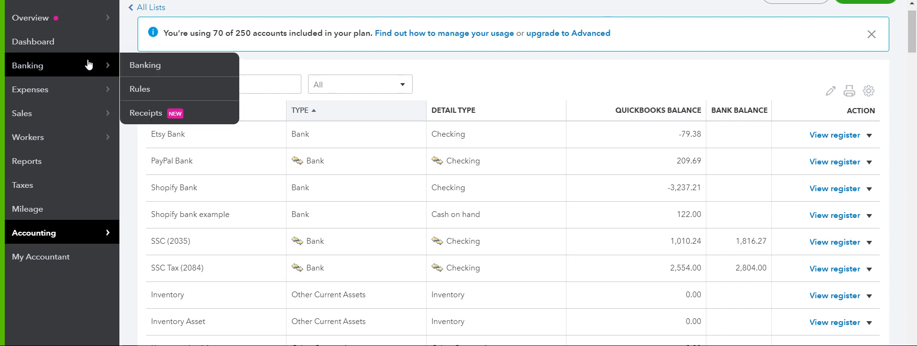
mouse_move(83, 109)
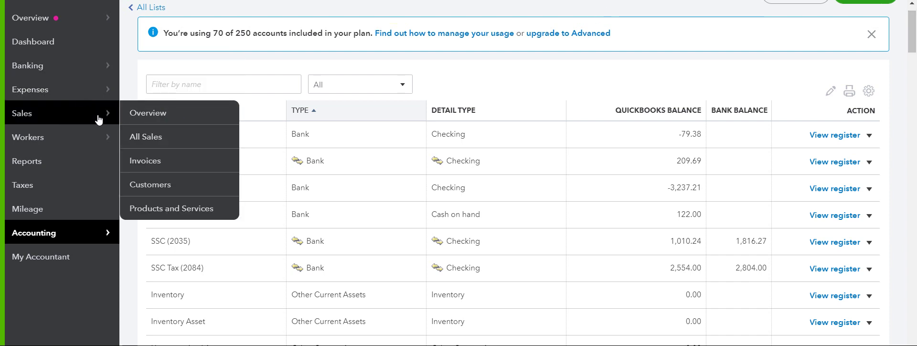
click(149, 215)
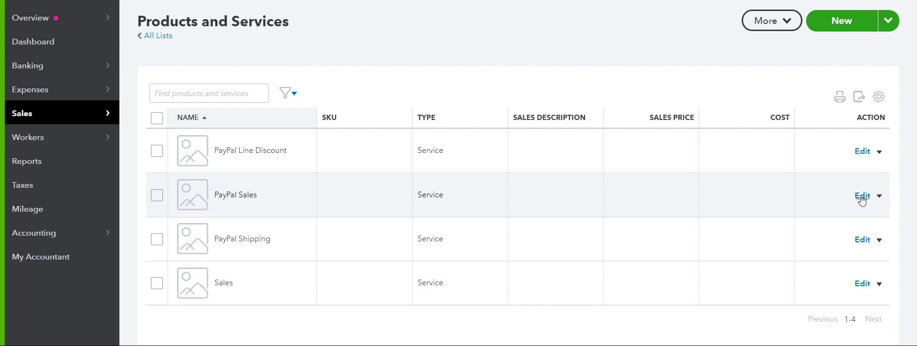
- Open the PayPal Sales item for editing and choose Shopify bank example as its income account
click(862, 200)
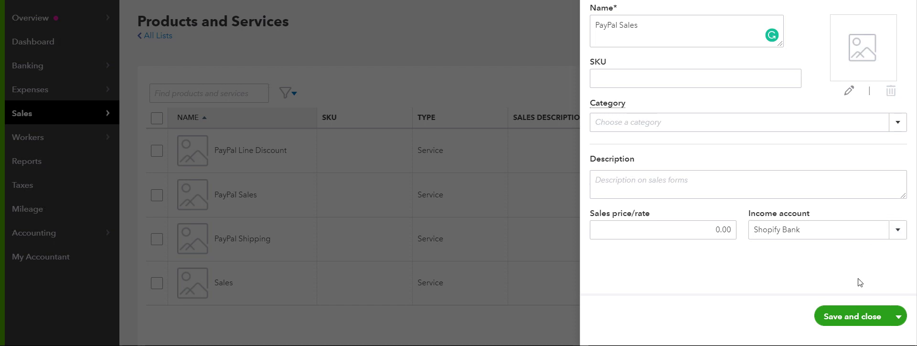
click(897, 231)
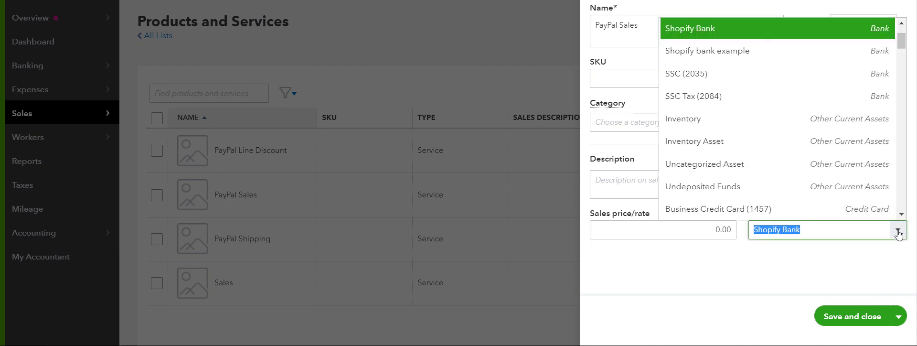
click(775, 52)
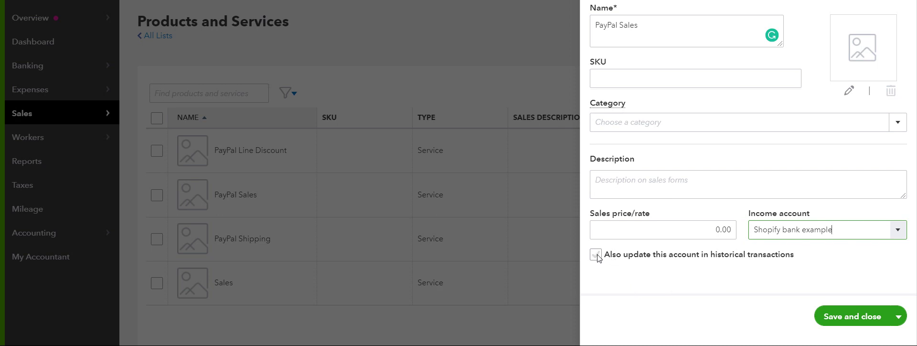
- Change the PayPal Sales item's income account to Shopify Bank and save the item
click(898, 230)
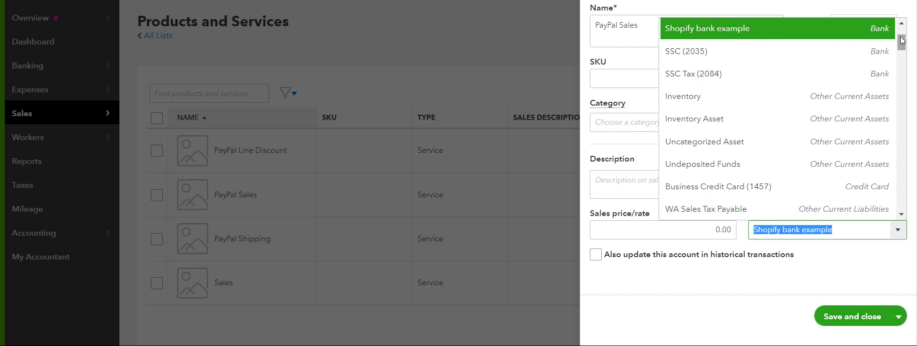
drag(902, 41, 902, 35)
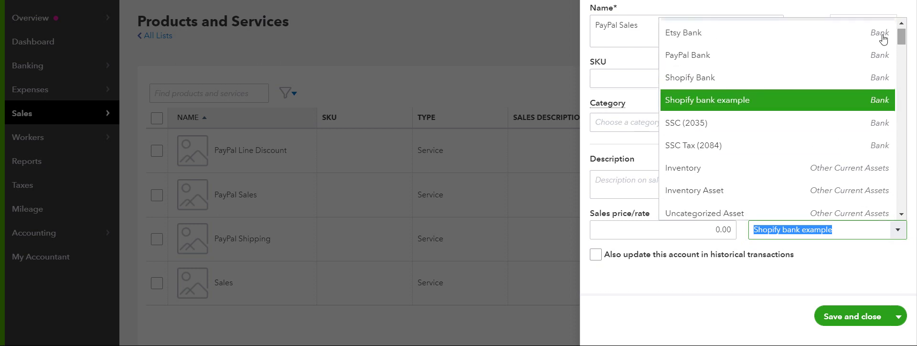
click(752, 78)
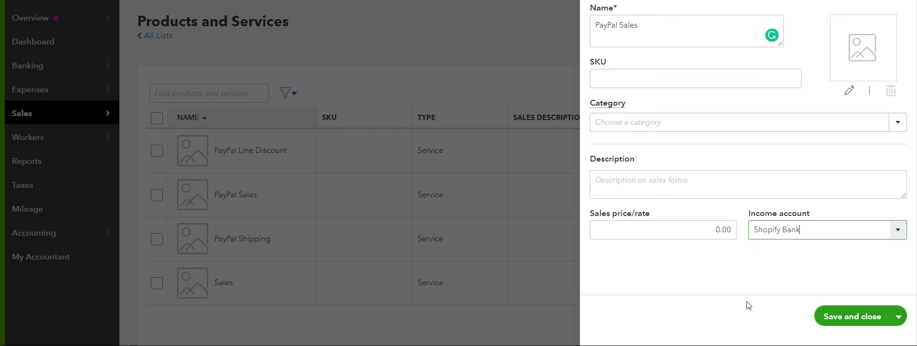
click(850, 316)
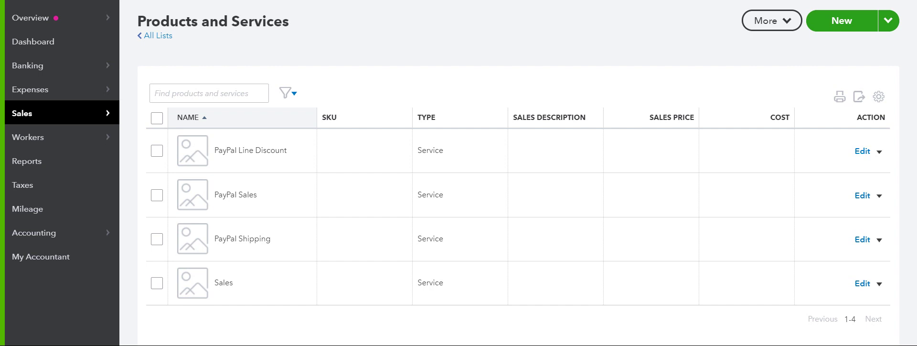
- Open the SSC account's bank transactions and add the 03/20/2020 Afterpay deposit of $45.06 under Shopify Bank
click(71, 71)
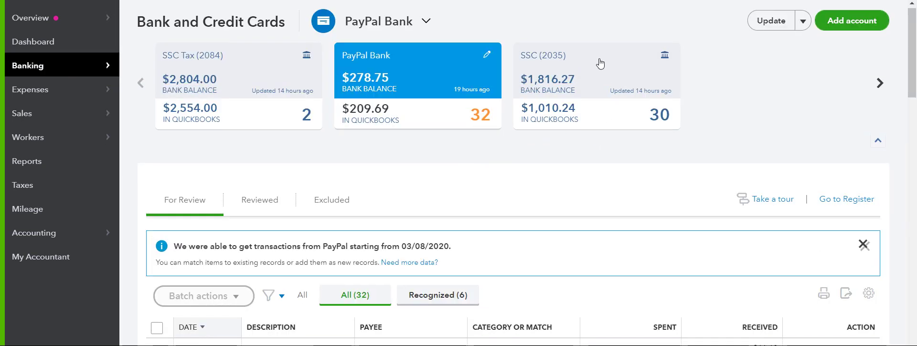
click(582, 68)
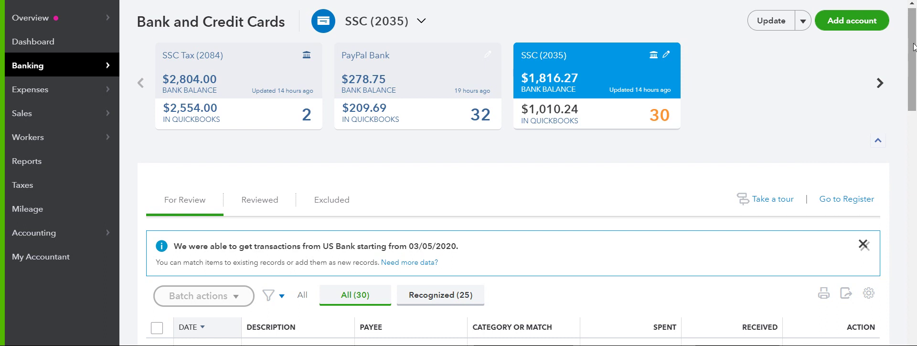
drag(913, 46, 915, 89)
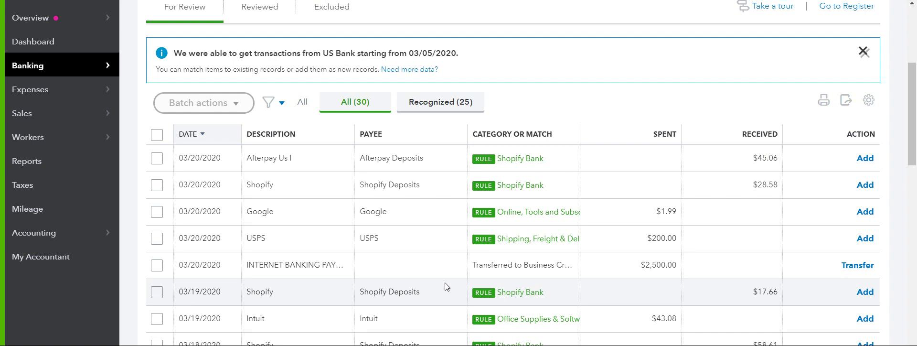
click(561, 163)
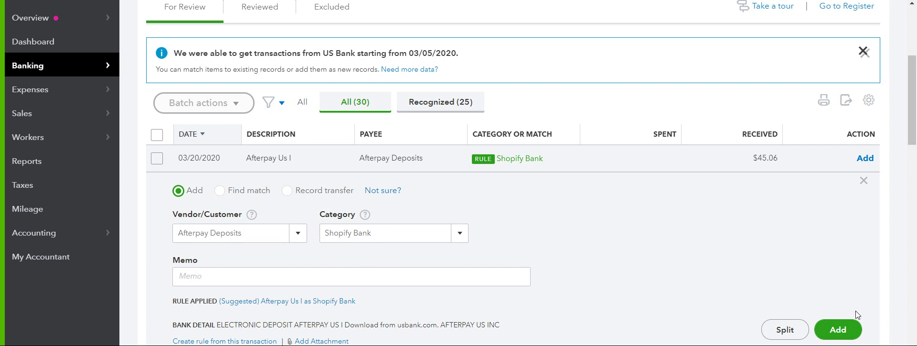
click(837, 330)
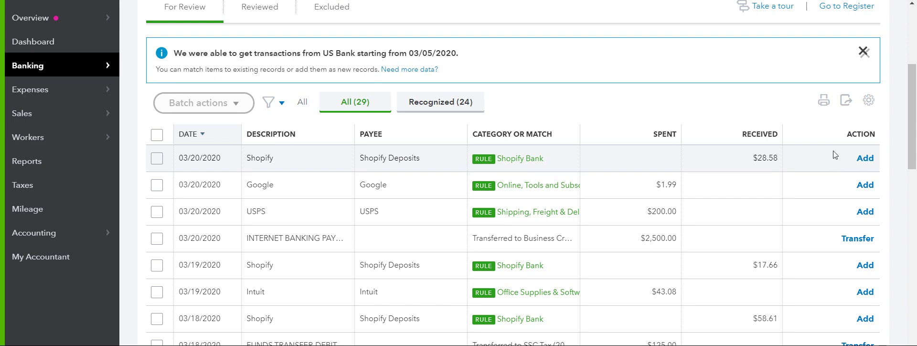
- Add the Shopify deposits dated 03/20/2020, 03/19/2020 and 03/18/2020 under Shopify Bank
click(865, 159)
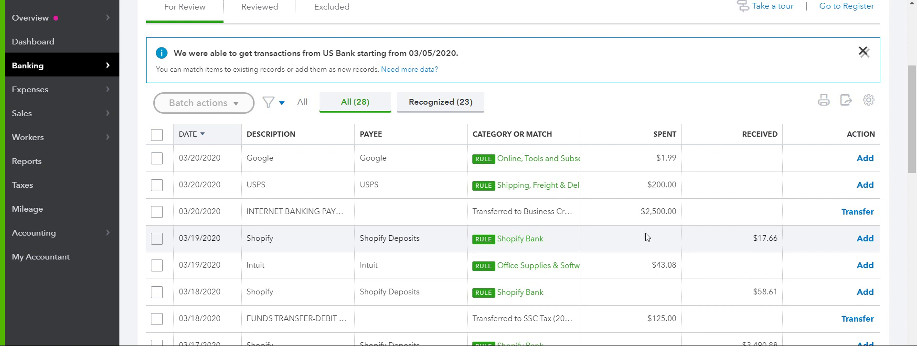
click(864, 238)
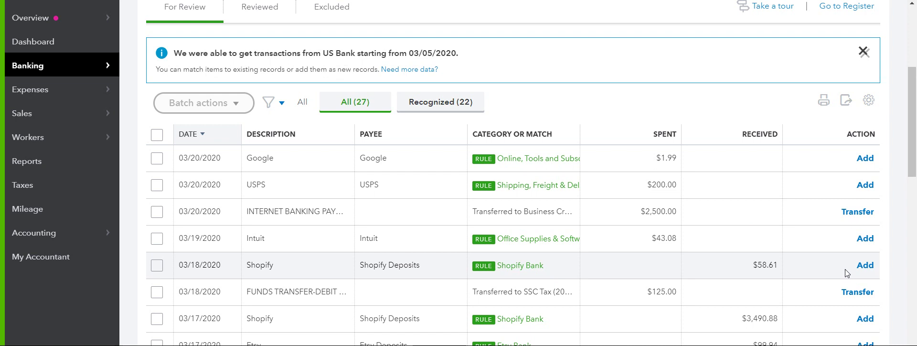
click(865, 265)
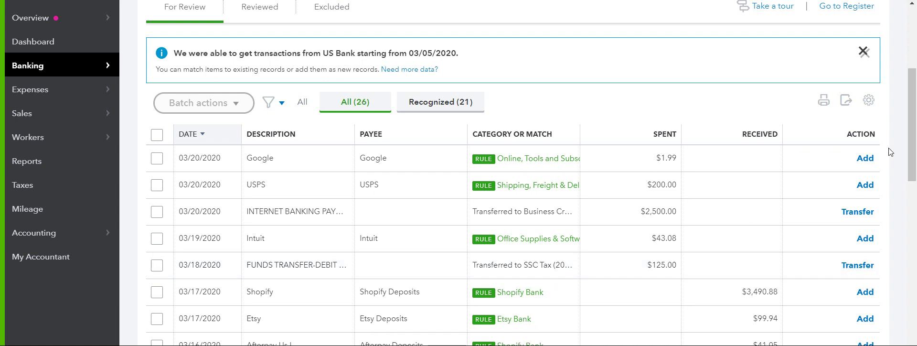
- Add the 03/16/2020 Afterpay deposit and the 03/13/2020 and 03/12/2020 Shopify deposits under Shopify Bank
drag(913, 119, 913, 153)
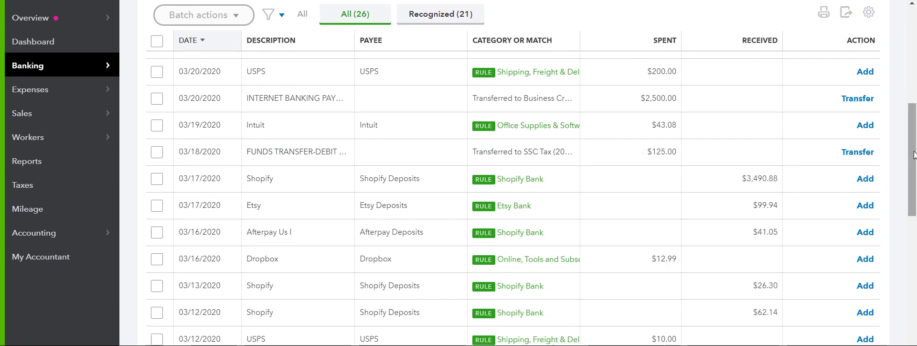
click(865, 232)
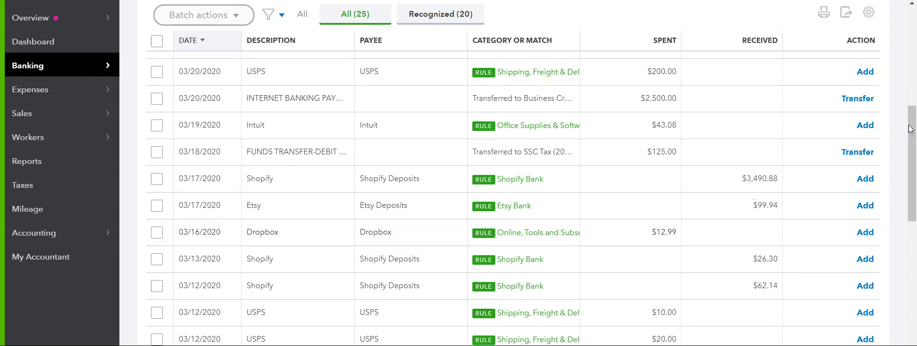
drag(913, 123, 914, 160)
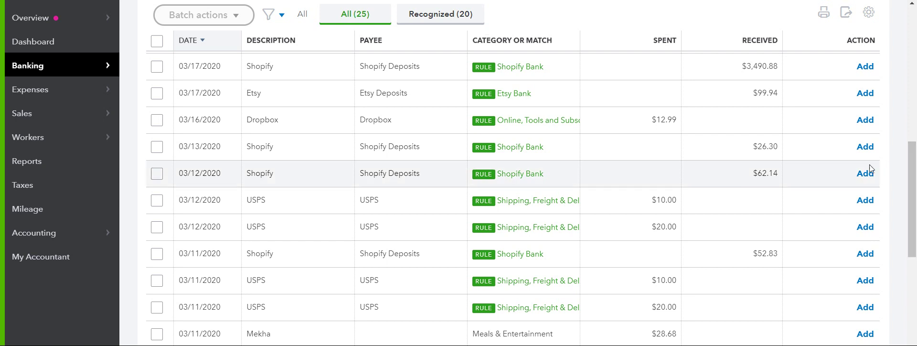
click(865, 147)
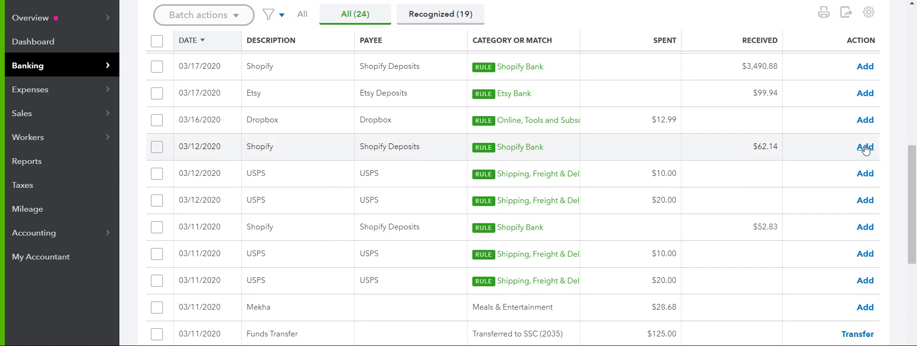
click(865, 147)
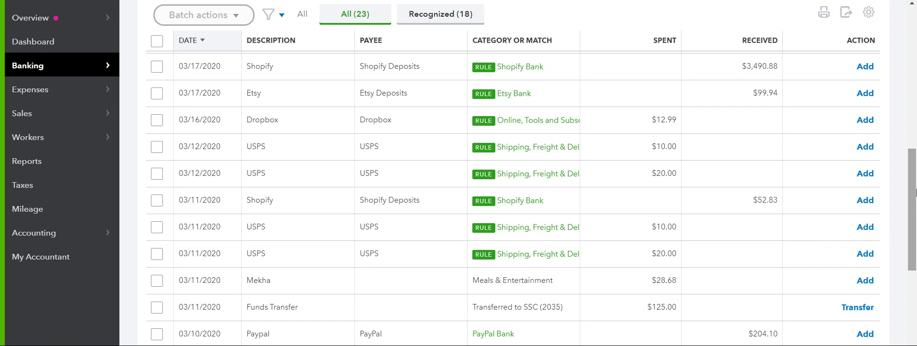
- Add the 03/05/2020 Shopify fee charge of $140.85 under its suggested Shopify Expenses category
drag(913, 176, 913, 248)
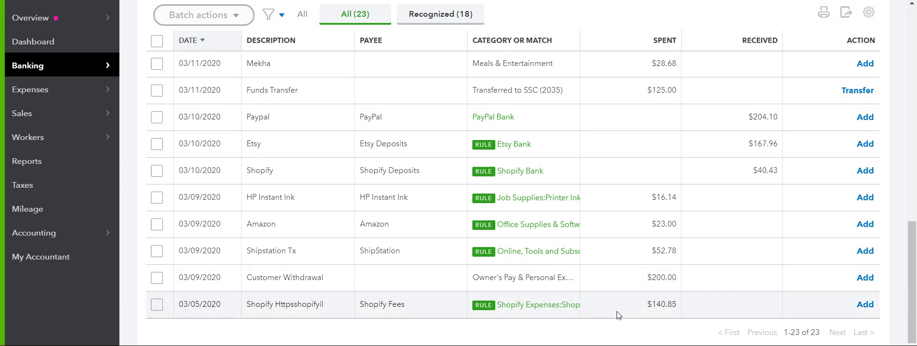
click(865, 305)
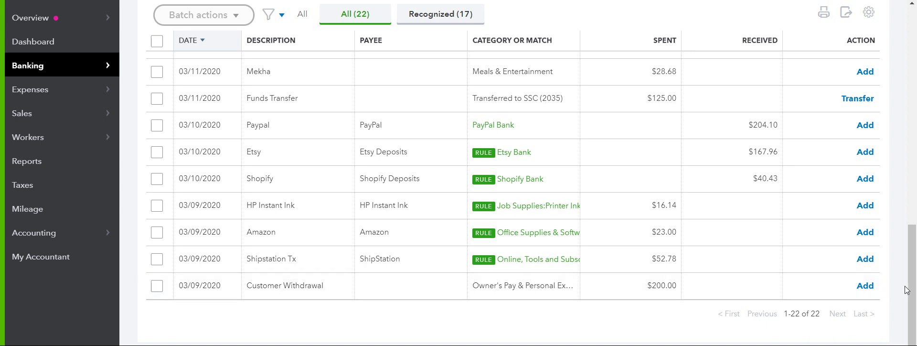
- Open the PayPal Bank transactions and examine the net, gross and sales receipt amounts of the payments categorized to Shopify Bank
drag(912, 295, 912, 284)
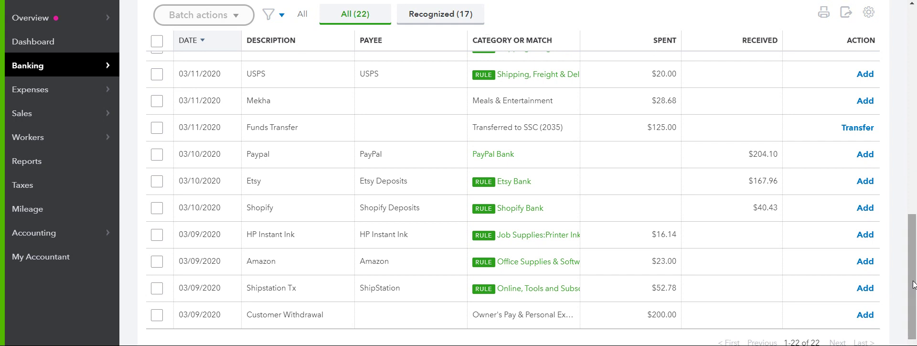
drag(912, 284, 913, 90)
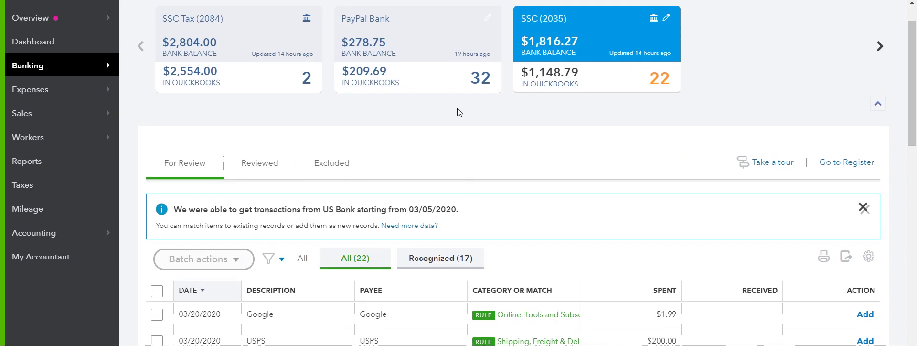
click(430, 45)
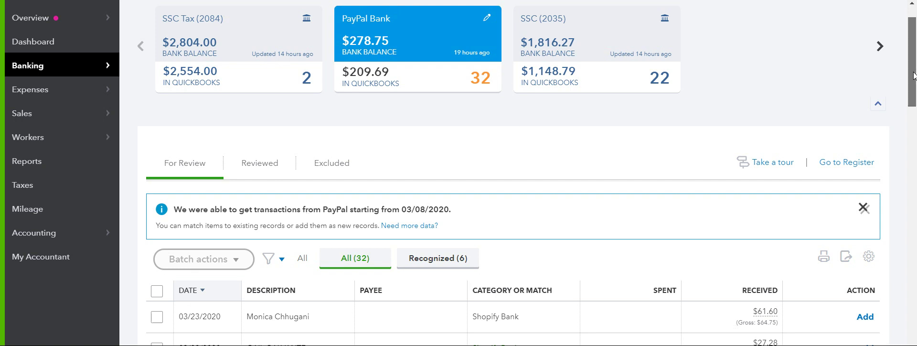
drag(914, 75, 913, 77)
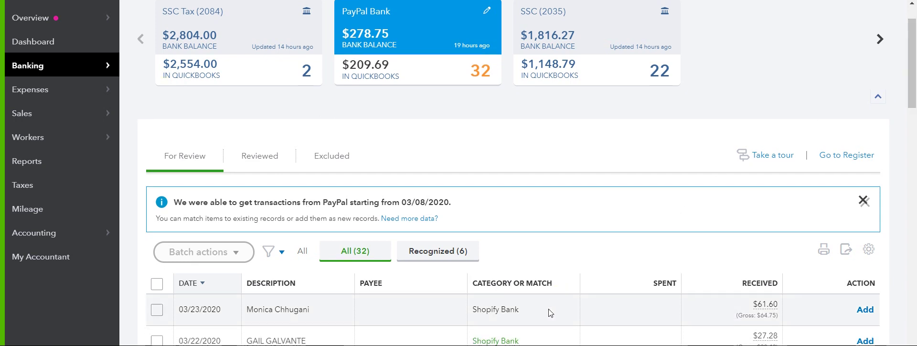
mouse_move(72, 90)
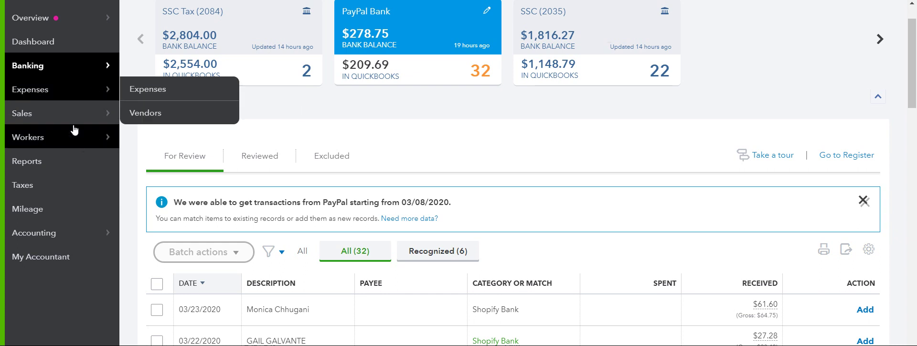
mouse_move(78, 118)
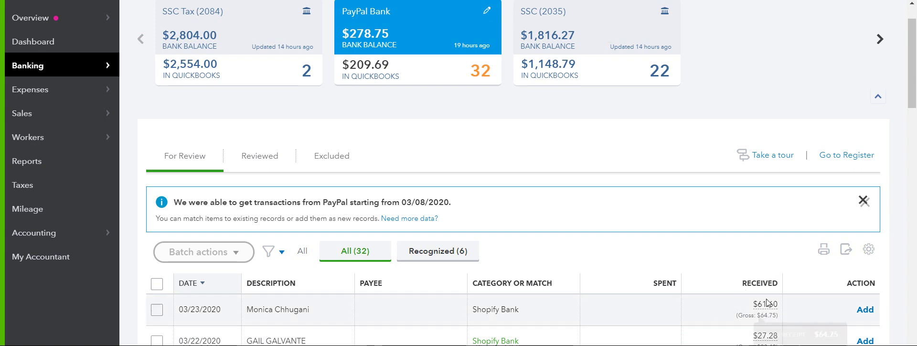
mouse_move(766, 306)
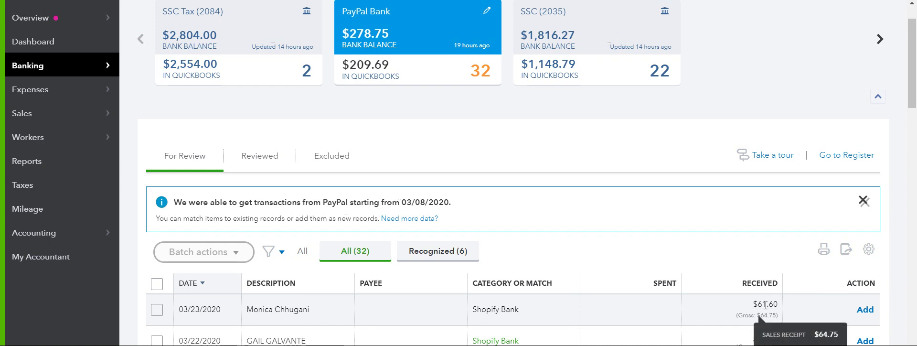
drag(915, 73, 915, 90)
mouse_move(760, 238)
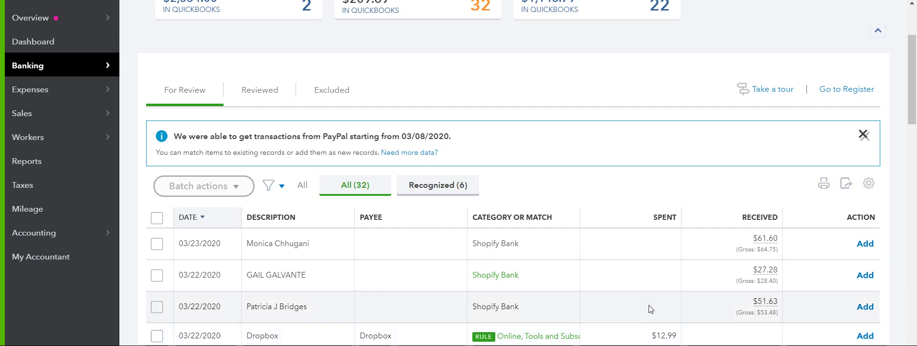
- Add the 03/23/2020 customer payment and the two 03/22/2020 customer payments in PayPal Bank under Shopify Bank
click(865, 244)
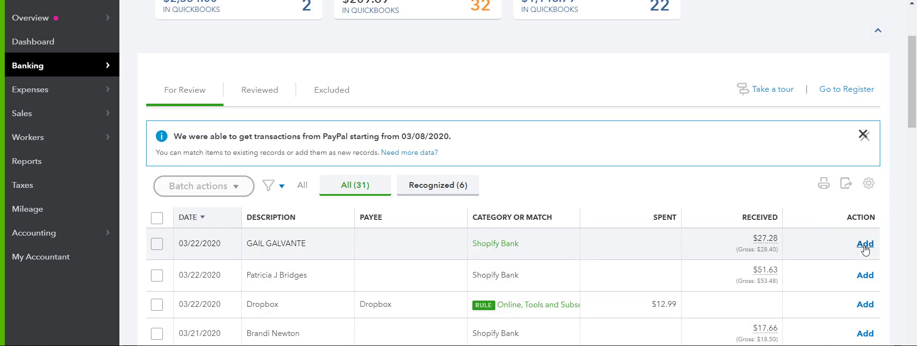
click(865, 244)
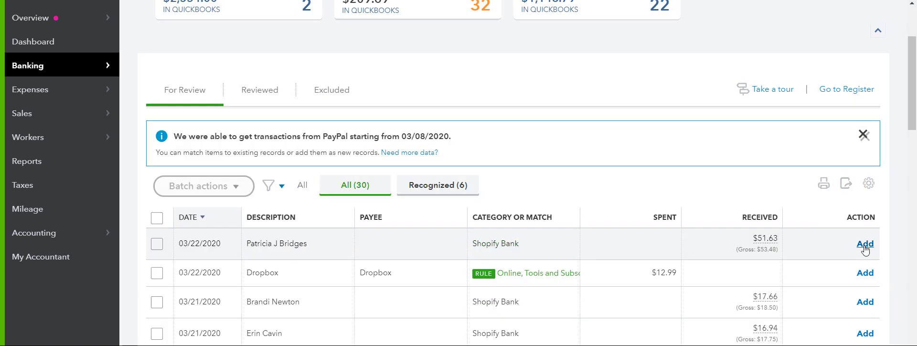
click(865, 244)
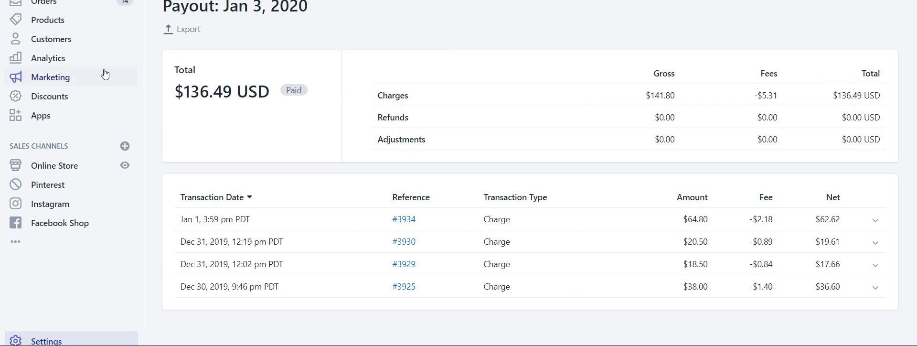
- Switch to the Shopify admin and open the analytics reports overview
click(70, 65)
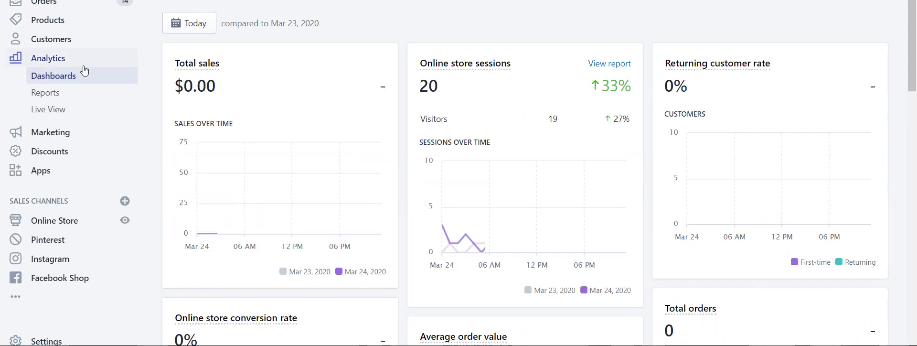
click(75, 98)
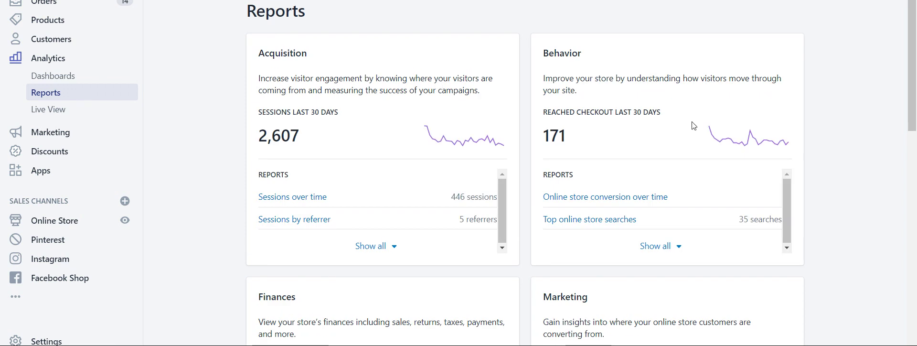
- Open the Finances summary report and set its date range to January 1–31, 2020
scroll(395, 243, down, 4)
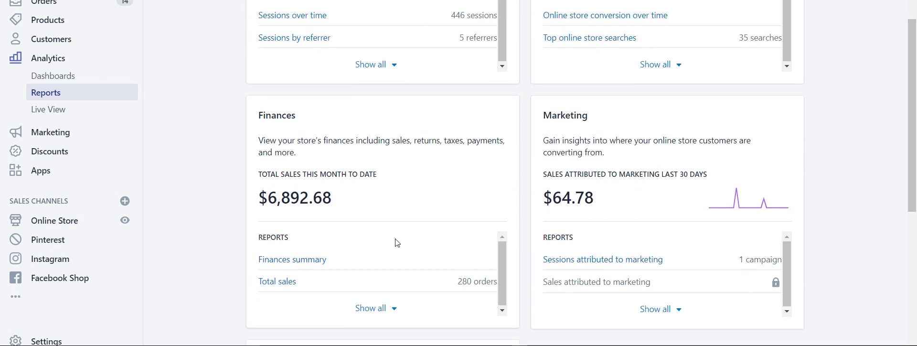
click(303, 262)
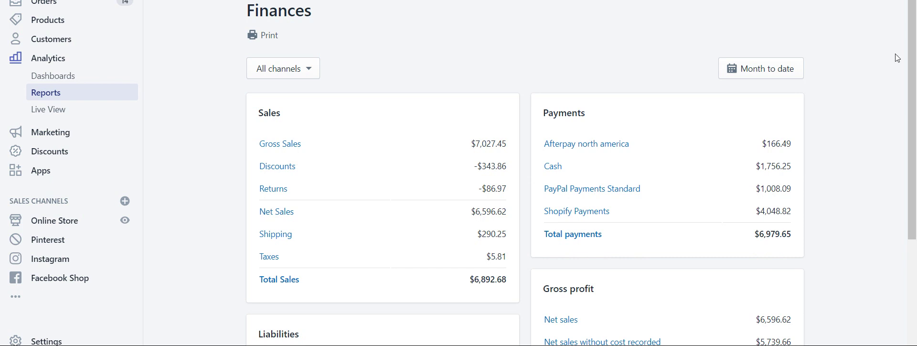
click(791, 73)
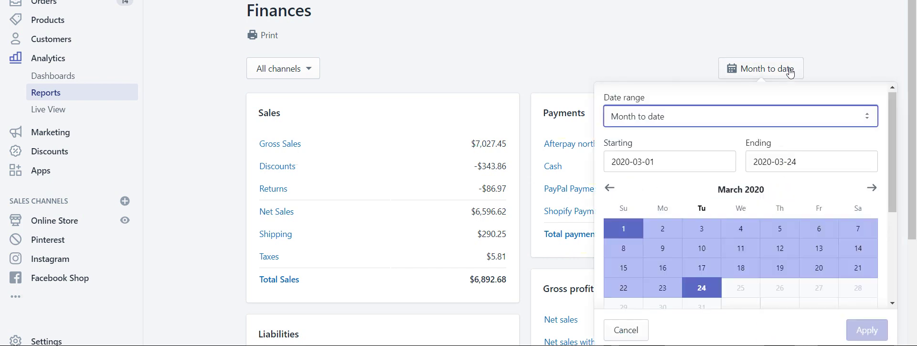
click(610, 187)
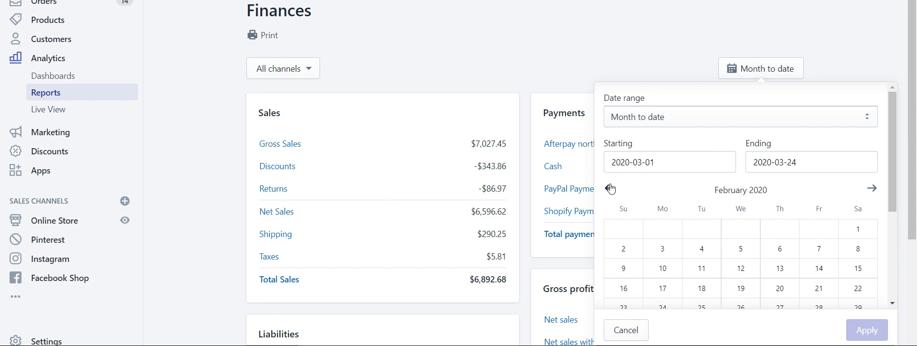
click(610, 187)
click(741, 229)
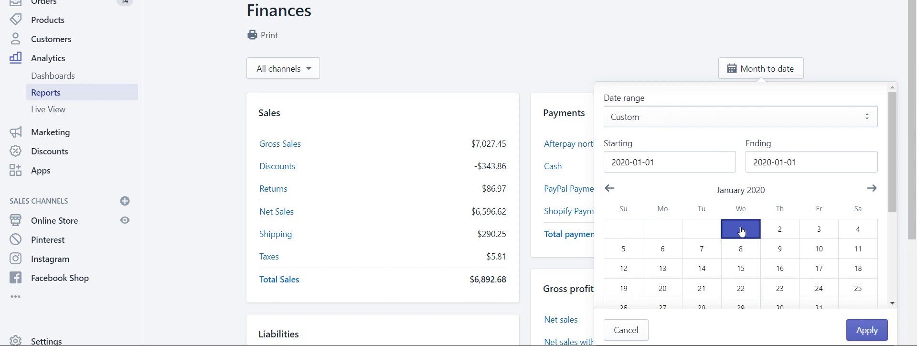
click(818, 305)
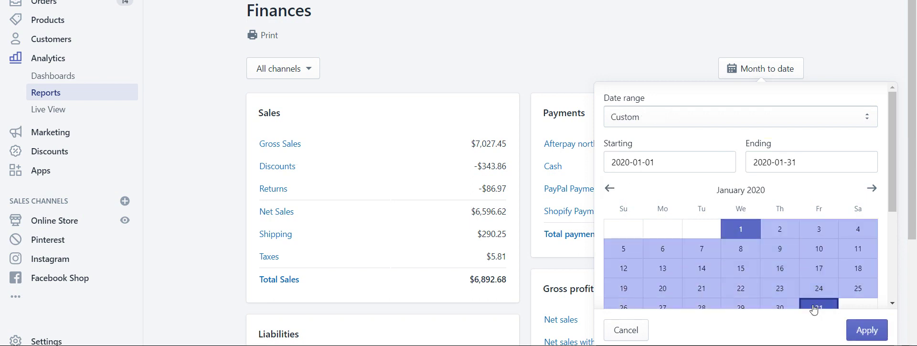
click(865, 333)
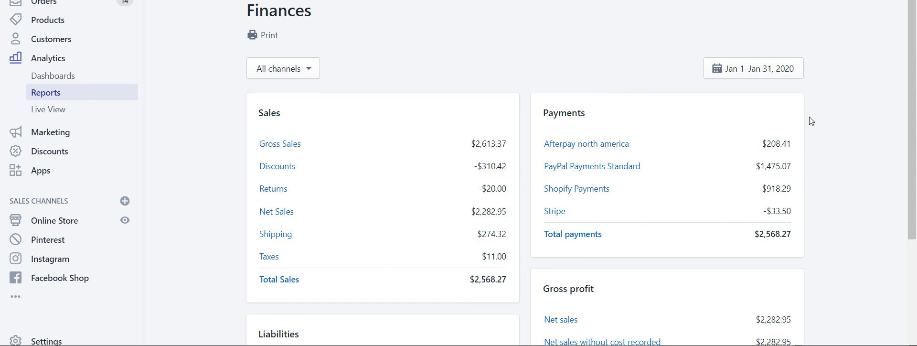
- Examine the January returns breakdown by order and leave the Returns report
click(273, 191)
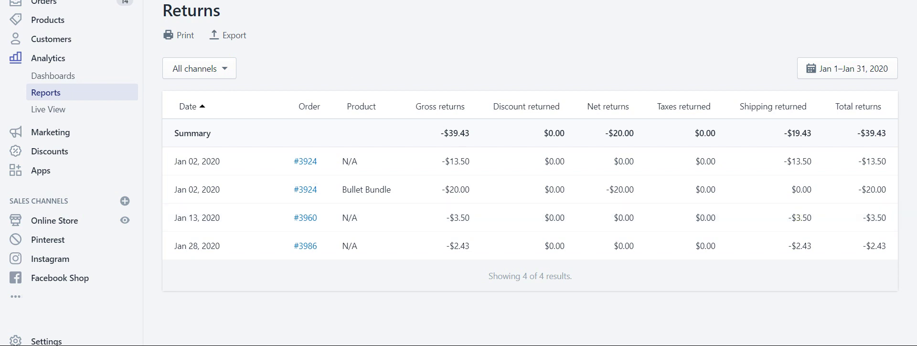
key(alt+Left)
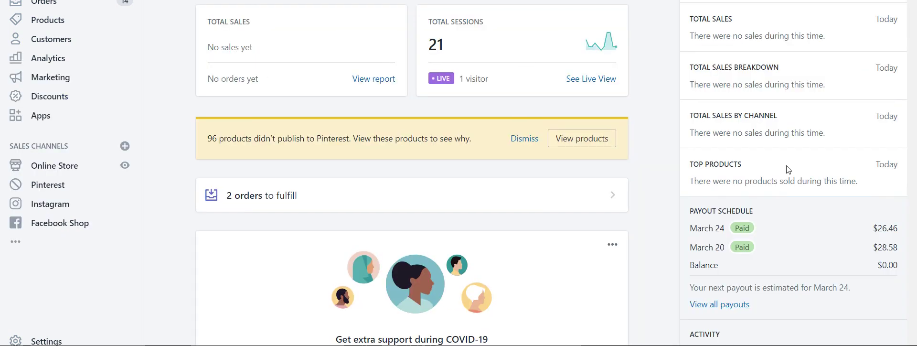
- Open the full list of Shopify payouts and examine the charges, refunds, adjustments and fees of the January 2020 payouts
click(711, 307)
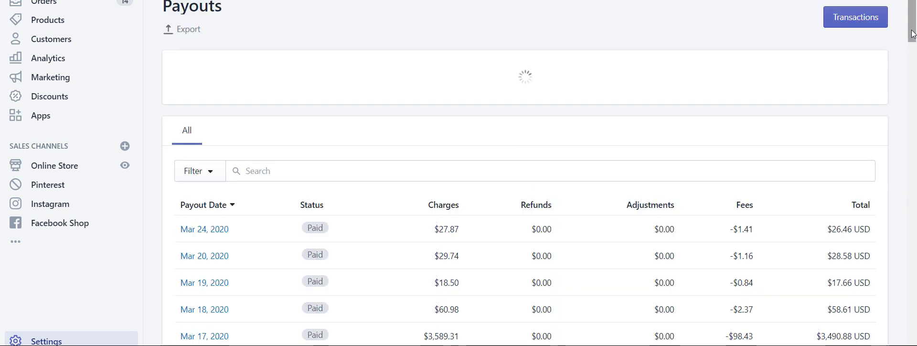
drag(912, 34, 914, 186)
scroll(914, 186, down, 4)
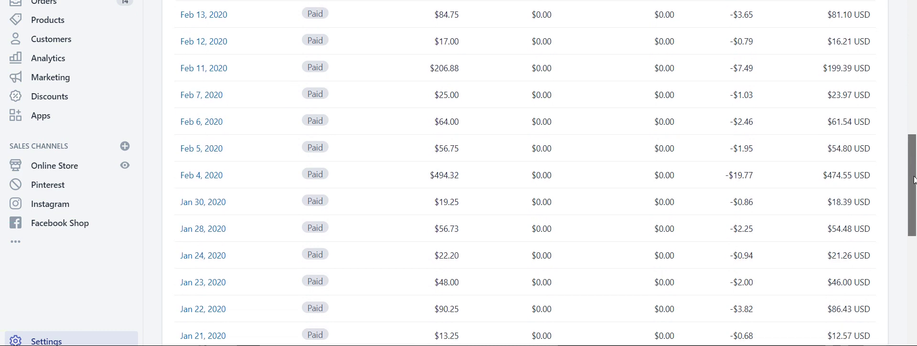
scroll(914, 200, down, 2)
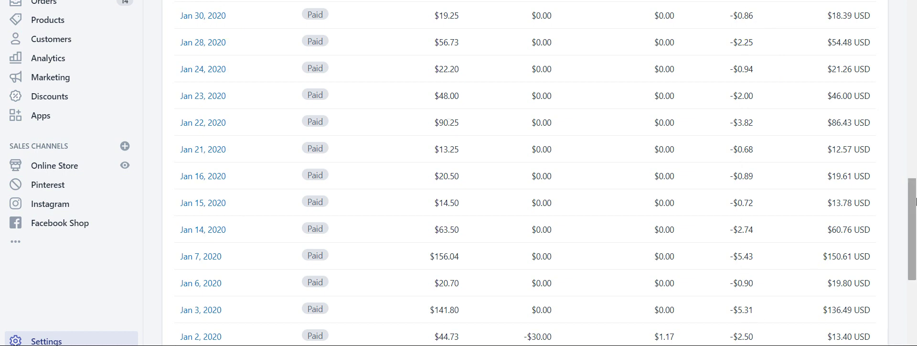
drag(915, 201, 915, 203)
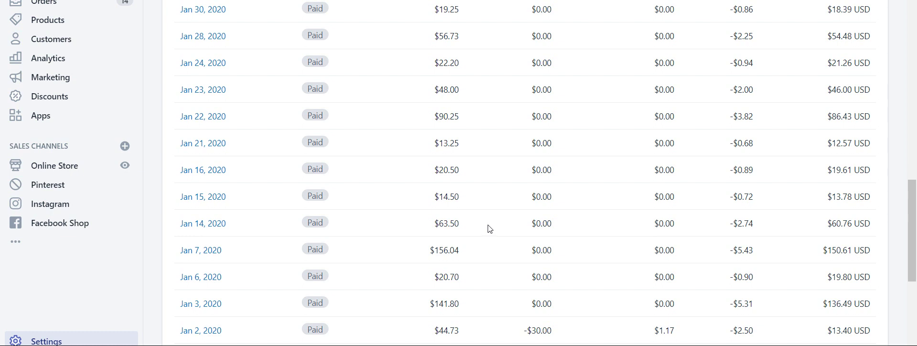
- Switch to the Jan 2020 Afterpay workbook in Excel, widen the merchant fee column and show its two fees with four decimals
mouse_move(408, 345)
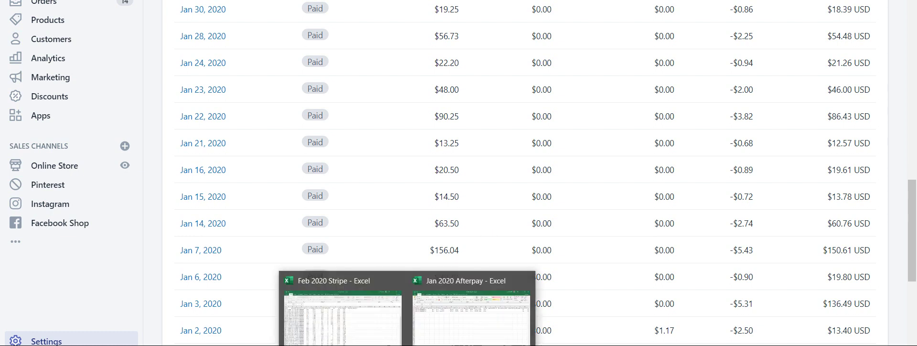
click(440, 283)
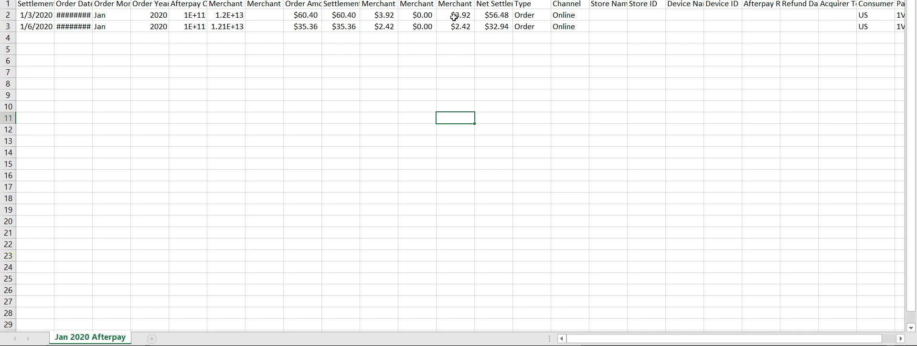
drag(454, 16, 451, 27)
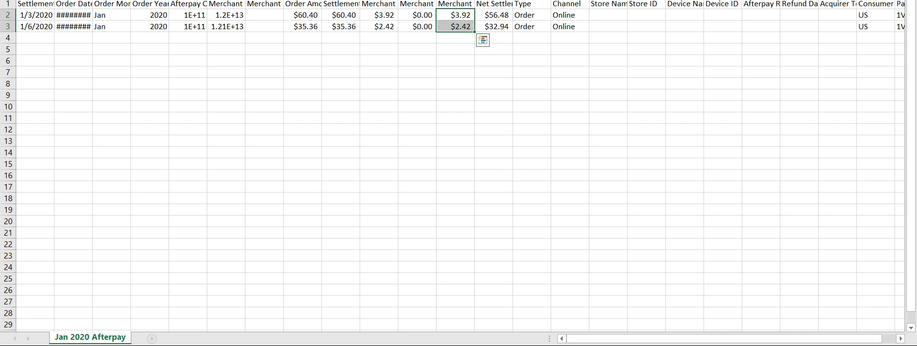
drag(475, 0, 501, 0)
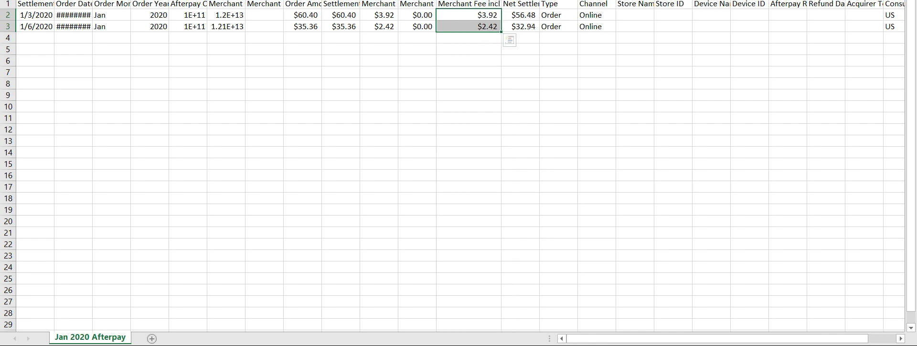
key(alt+h)
key(0)
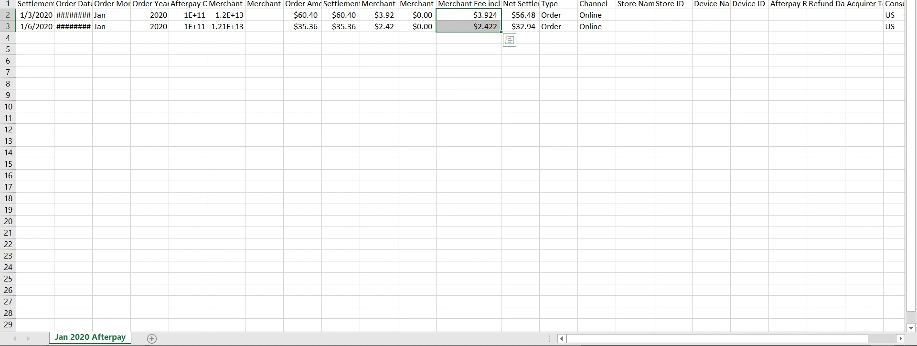
key(alt+h)
key(0)
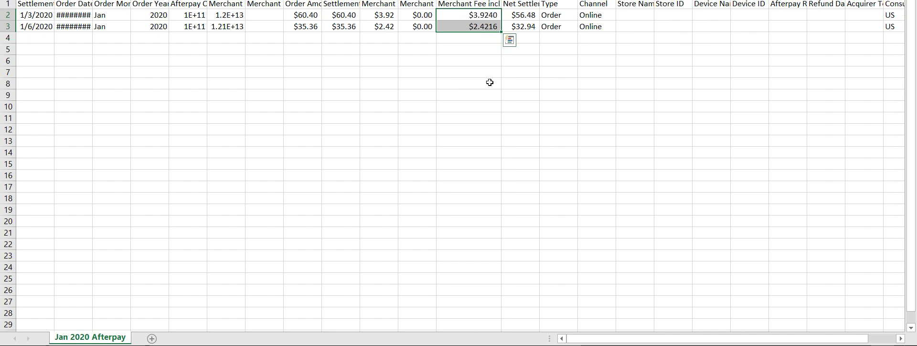
click(484, 52)
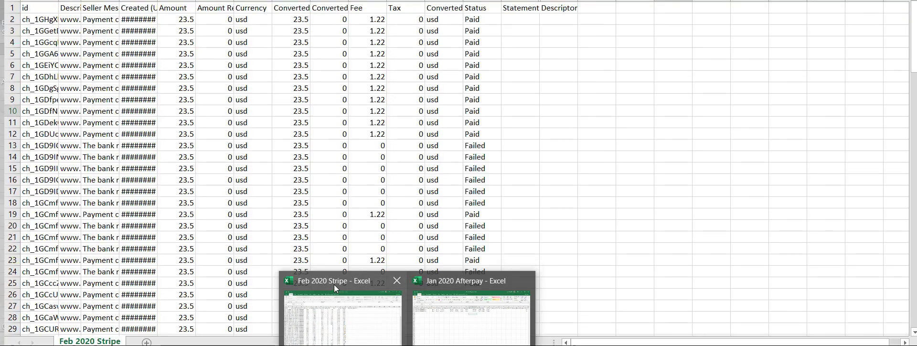
- Examine the fees in the Feb 2020 Stripe workbook and switch back to the browser
click(334, 285)
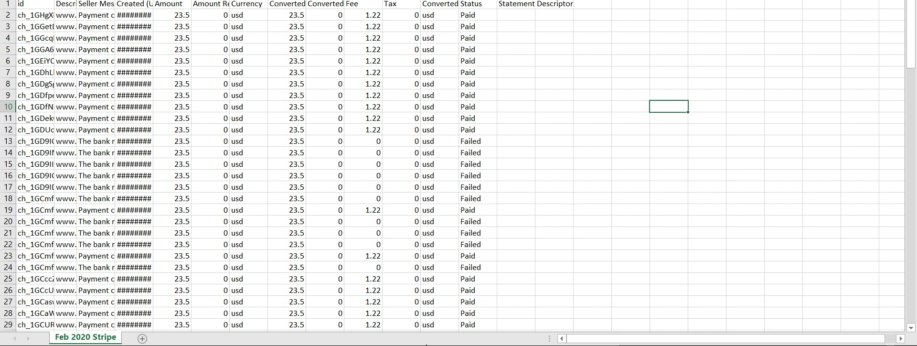
mouse_move(377, 345)
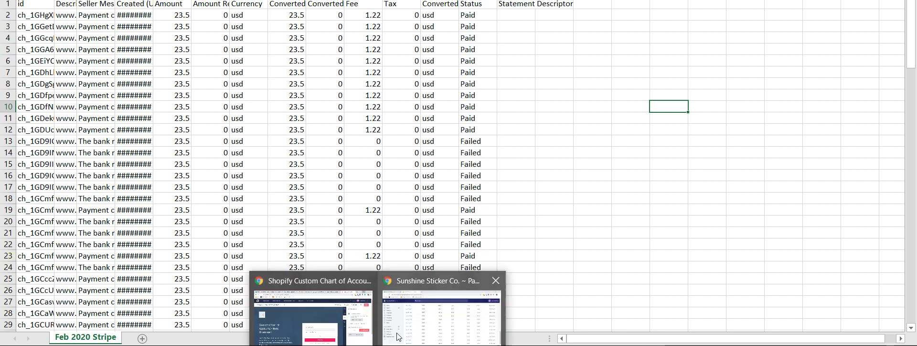
click(415, 282)
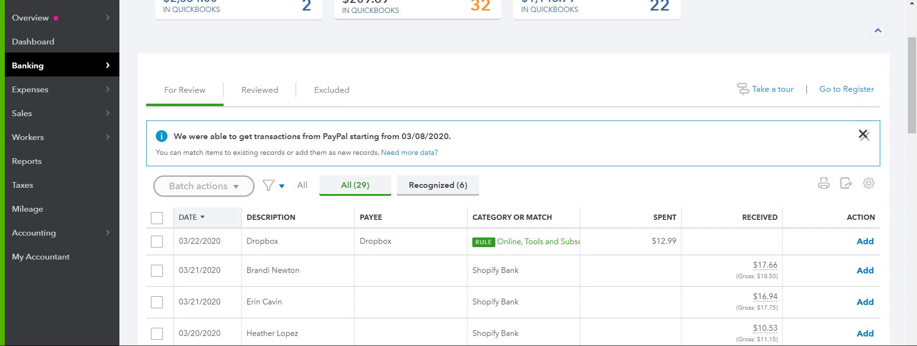
- Open the Profit and Loss report in QuickBooks and examine its Shopify Sales section
click(77, 165)
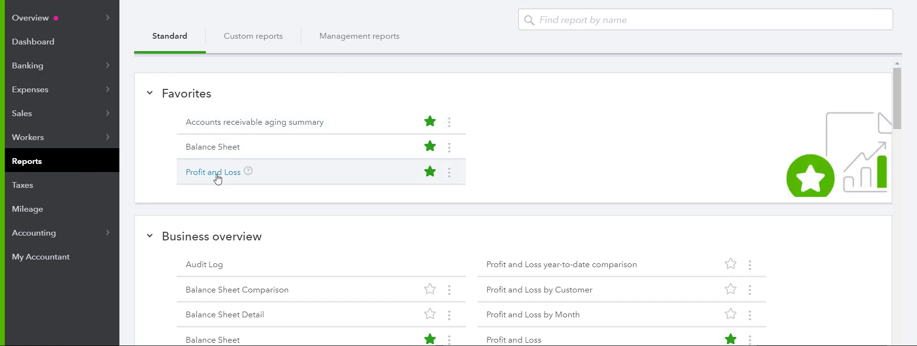
click(218, 173)
drag(913, 53, 914, 88)
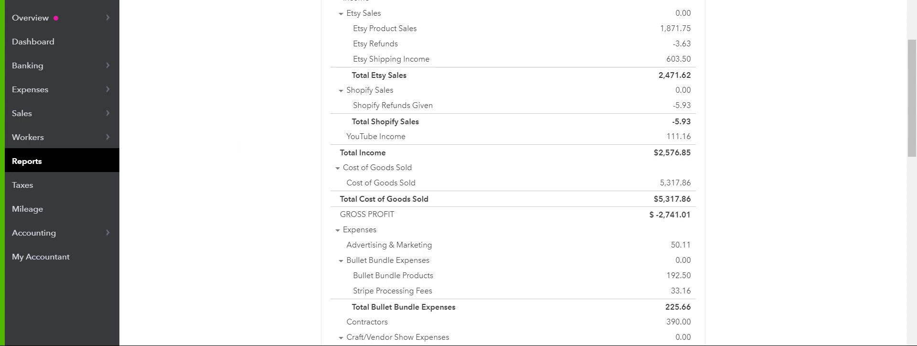
- Create a new journal entry dated 01/31/2020
click(59, 0)
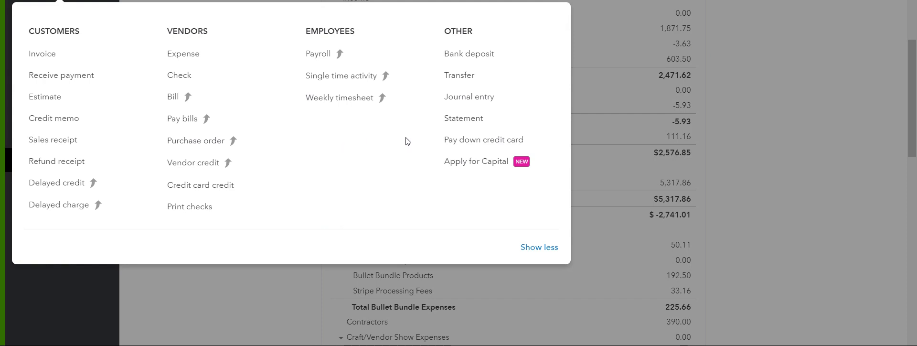
click(467, 98)
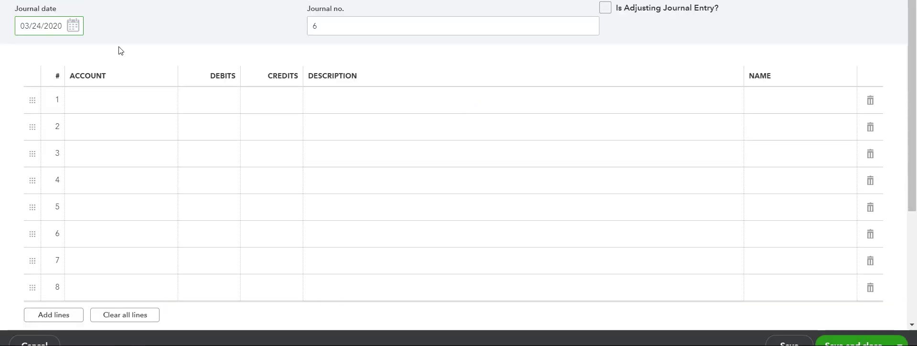
click(73, 26)
click(27, 57)
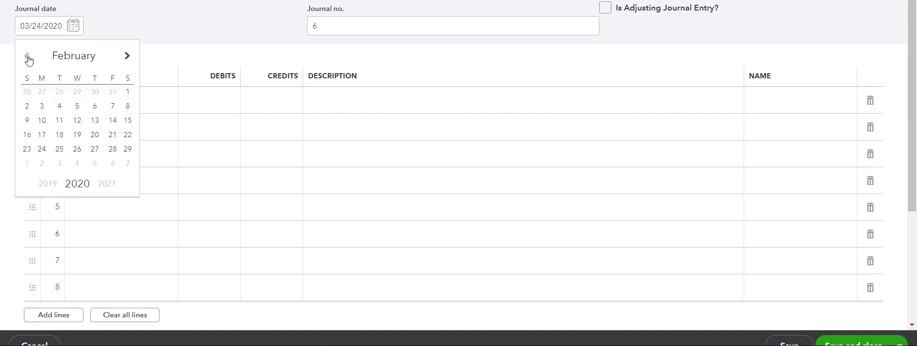
click(27, 57)
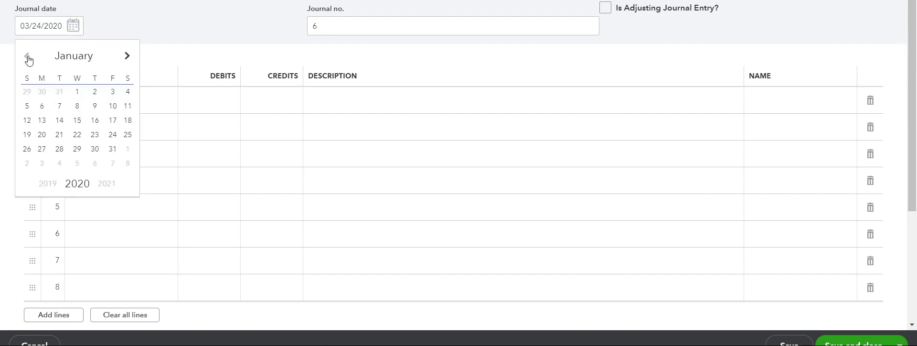
click(112, 150)
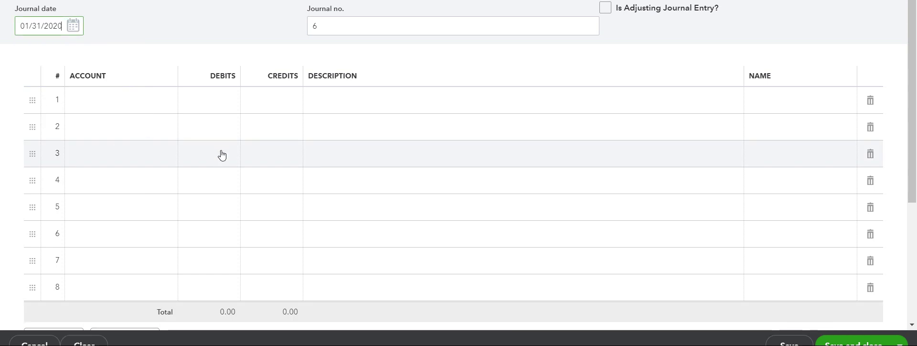
- Set the journal number of the new entry to 4
click(165, 101)
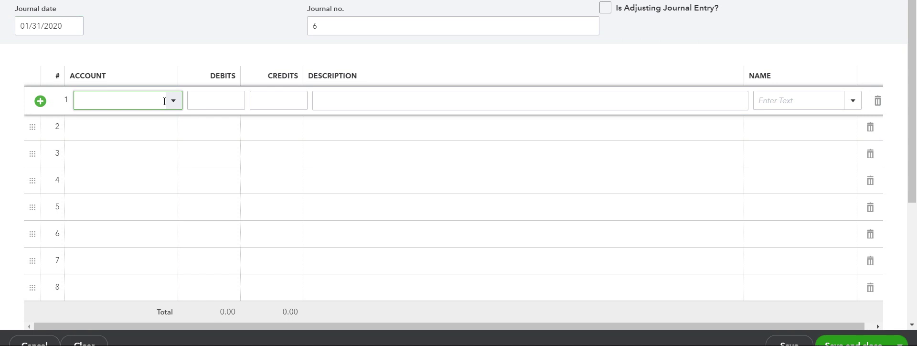
double_click(309, 30)
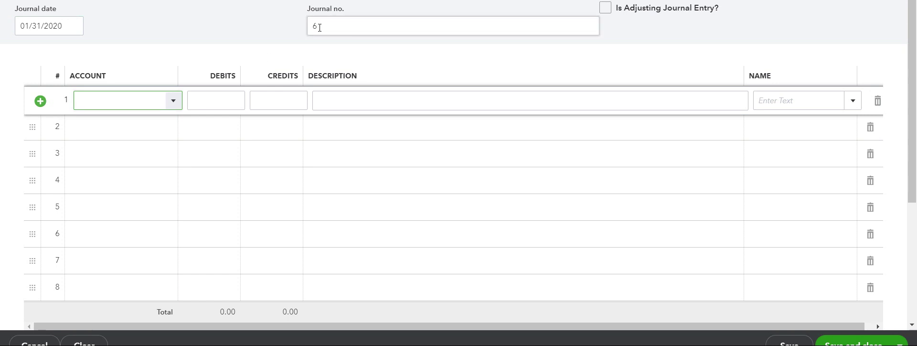
text(4)
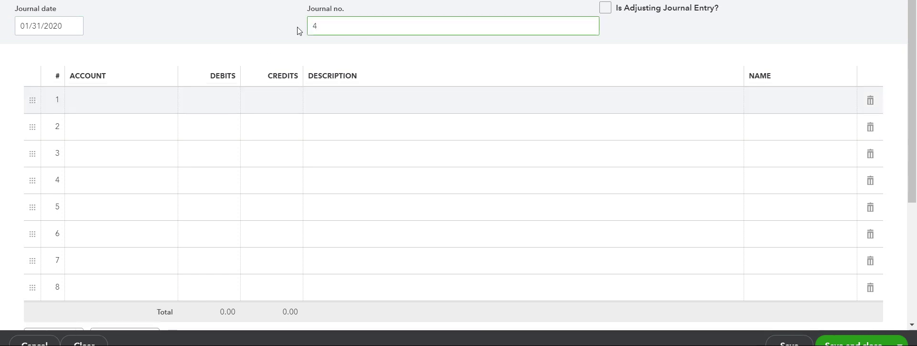
- Enter the first journal line as a 2,613.37 credit to Shopify Product Sales under Shopify Sales
click(167, 103)
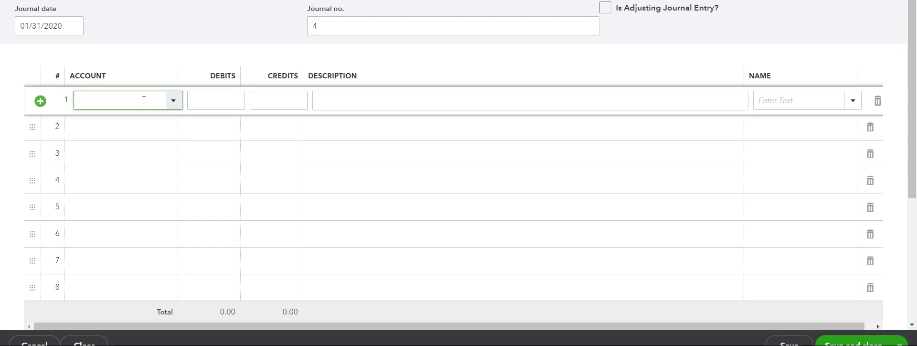
text(Sho)
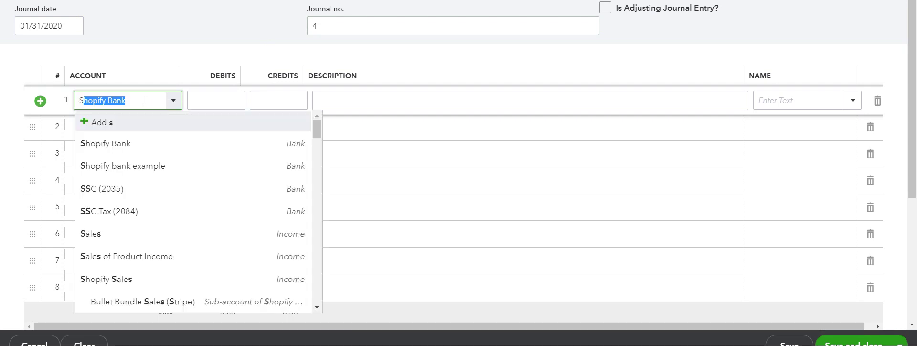
text(p)
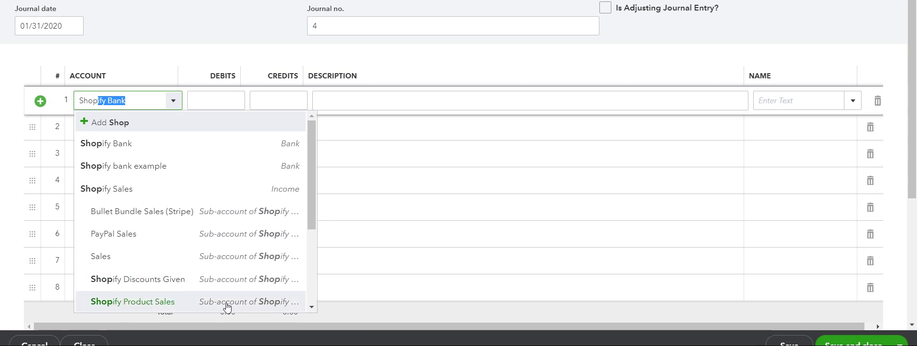
click(156, 303)
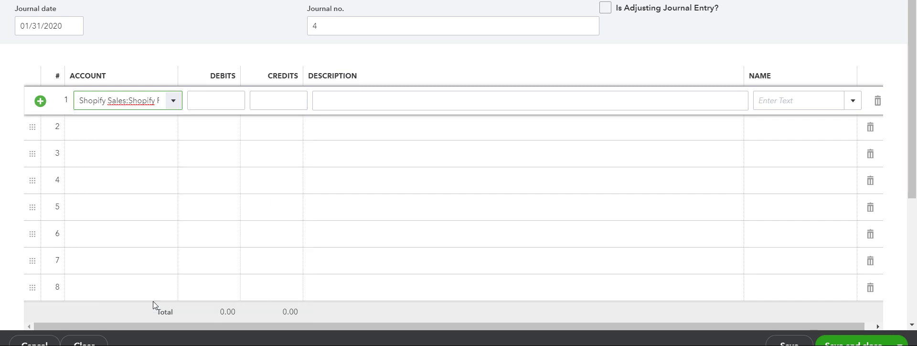
click(280, 104)
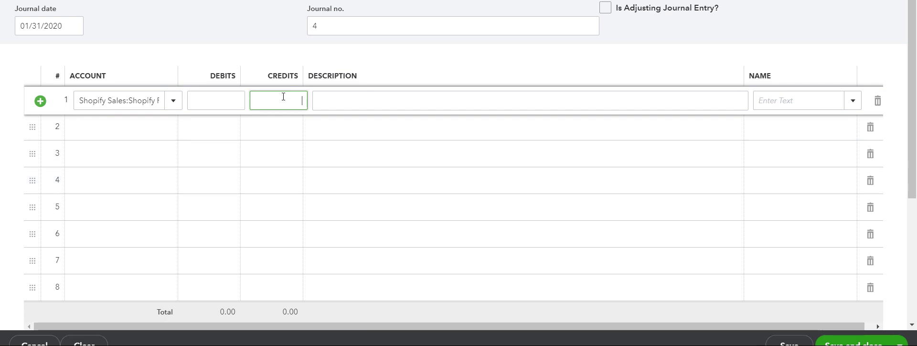
text(2613.37)
- Add a second journal line debiting Shopify Discounts Given for 310.42
click(171, 136)
text(d)
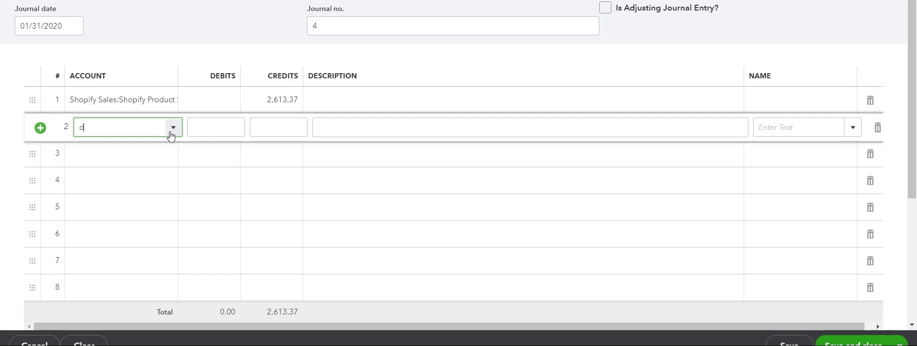
text(isc)
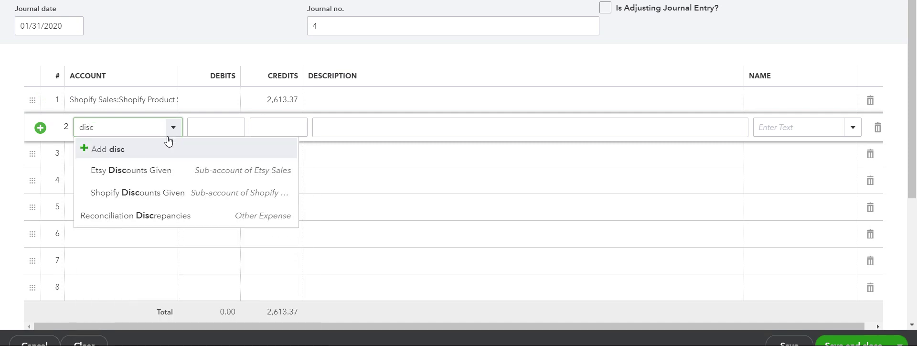
click(149, 194)
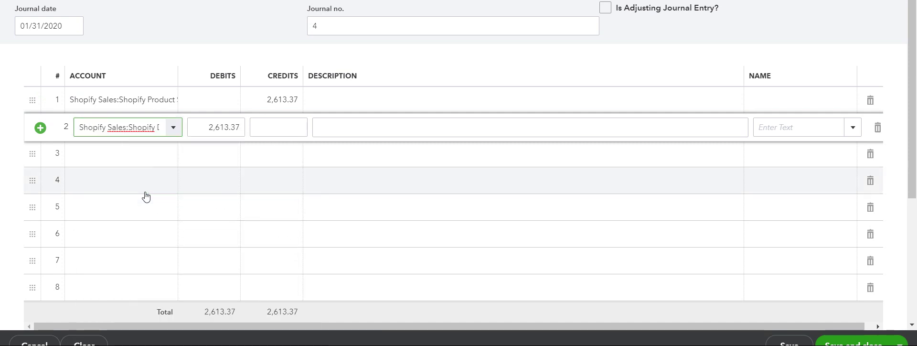
click(219, 128)
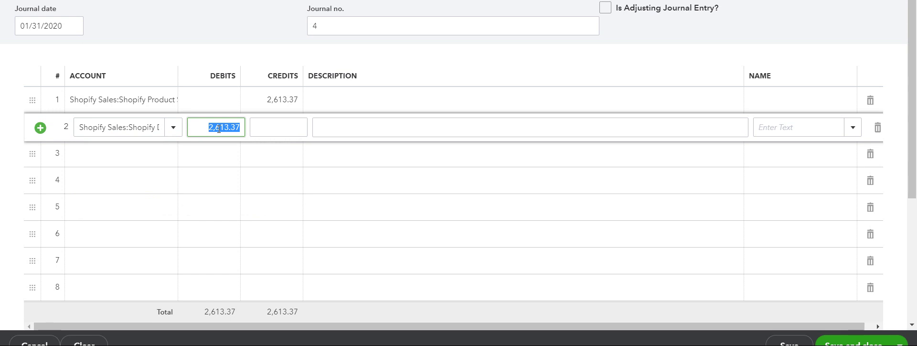
text(310.42)
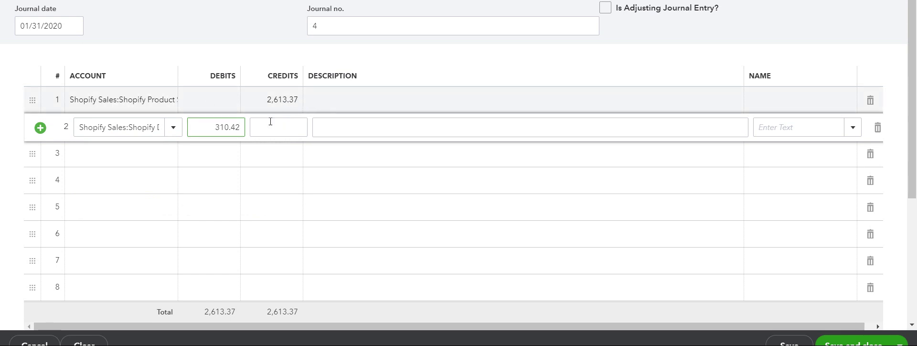
- Add a third journal line debiting Shopify Refunds Given for 14.07
click(172, 155)
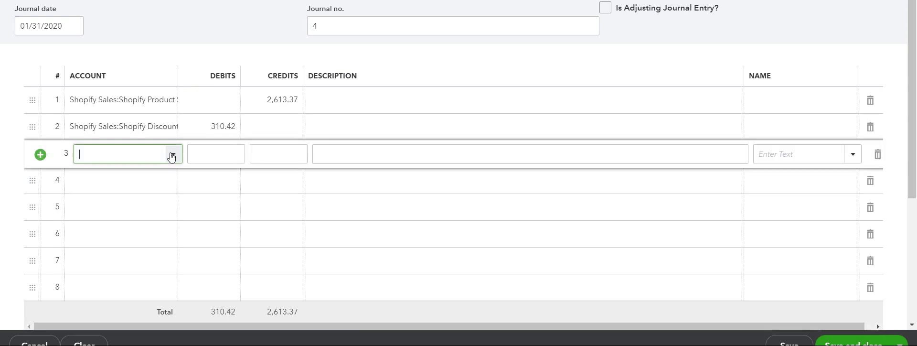
text(Ref)
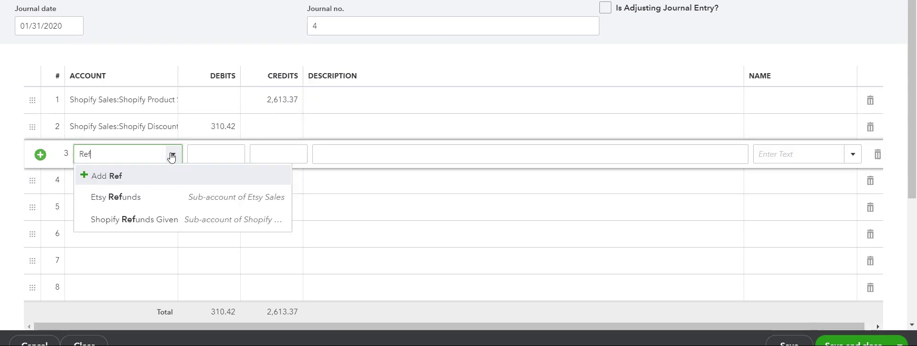
click(148, 219)
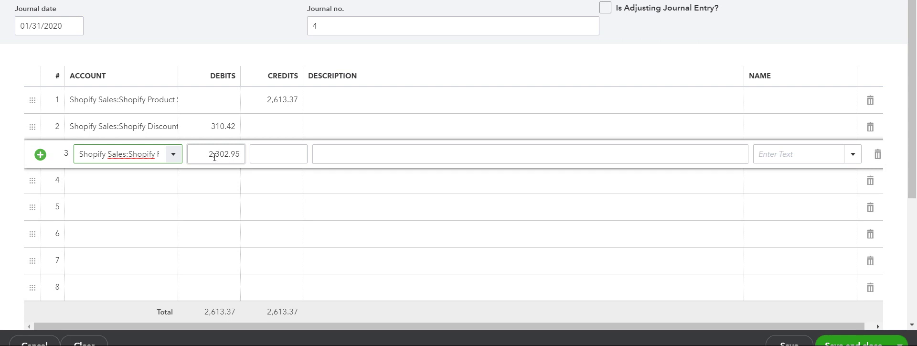
click(214, 158)
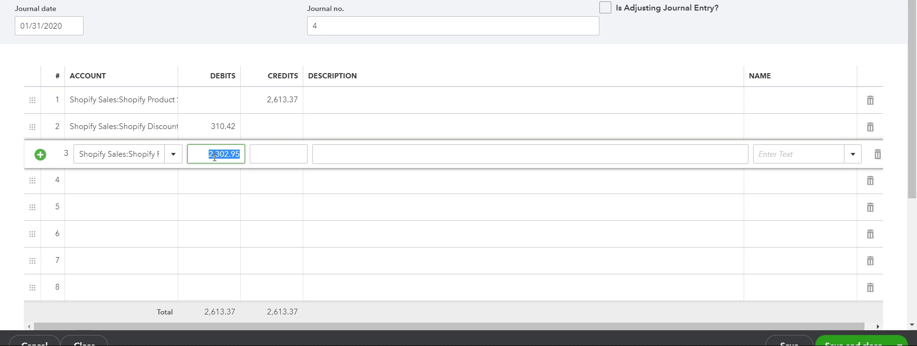
text(14.07)
- Add a fourth journal line crediting Shopify Shipping Income for 274.32
click(172, 184)
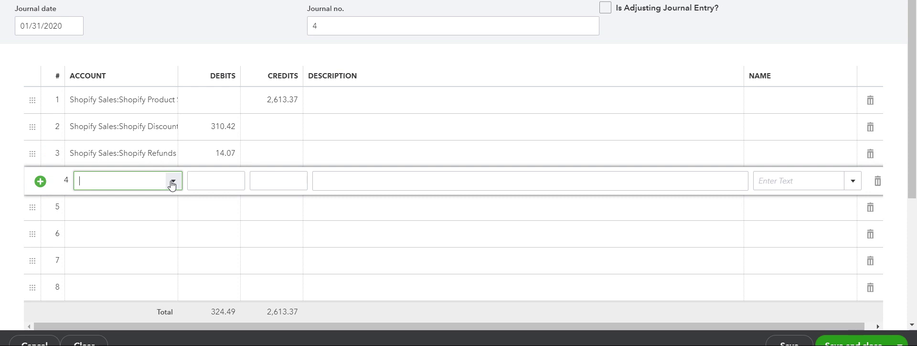
text(Shipping, Freight & De)
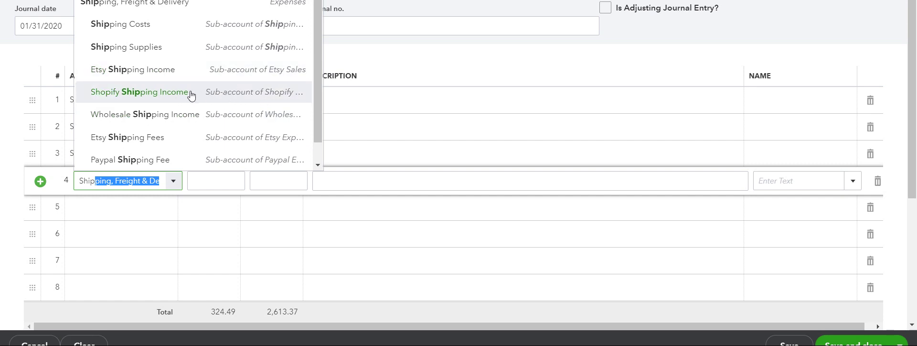
click(222, 95)
click(276, 178)
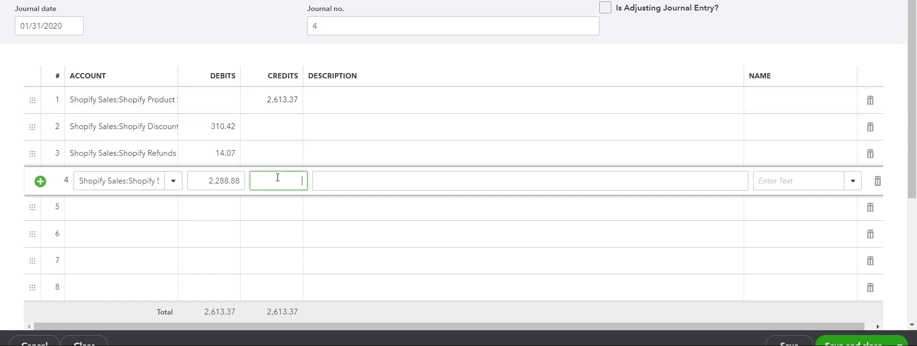
text(2274.32)
- Add a fifth journal line crediting WA Sales Tax Payable for 11.00
click(175, 212)
text(Sales)
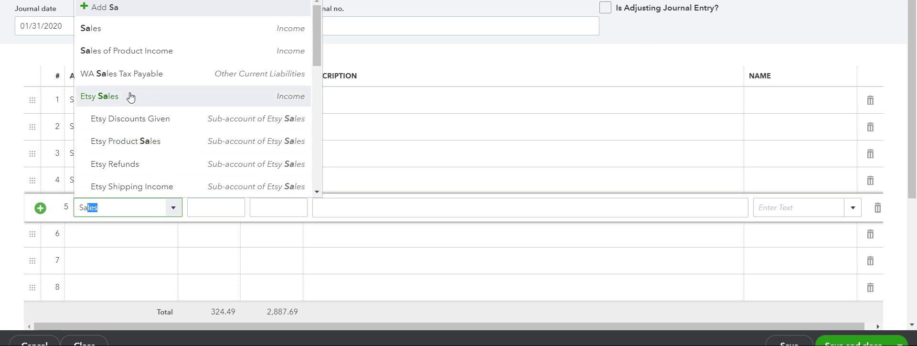
click(120, 82)
click(292, 209)
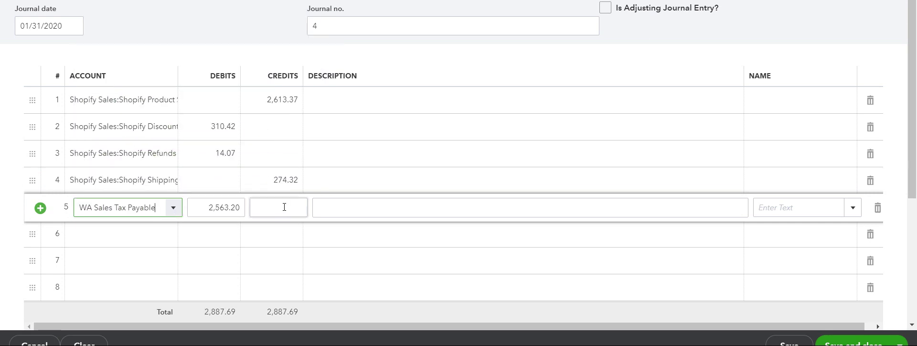
text(11)
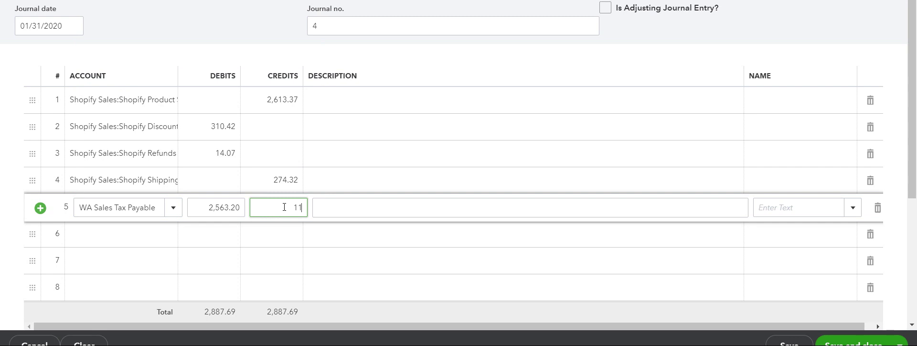
- Add a sixth journal line debiting Shopify Transaction Fees under Shopify Expenses for 29.04
click(172, 243)
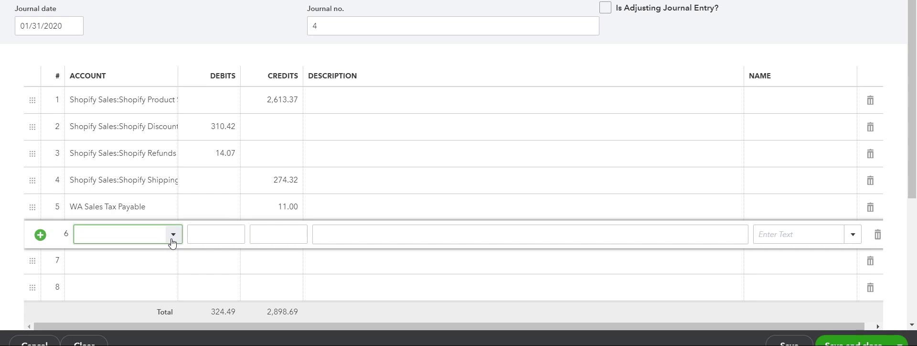
text(Shopify Bank)
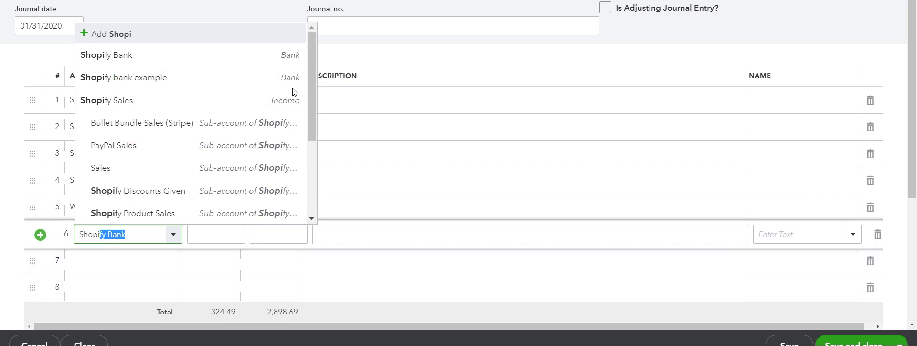
drag(311, 78, 311, 163)
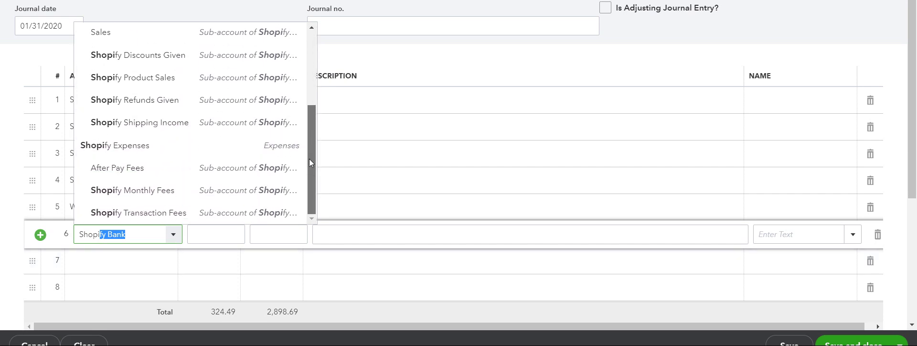
click(152, 214)
click(226, 233)
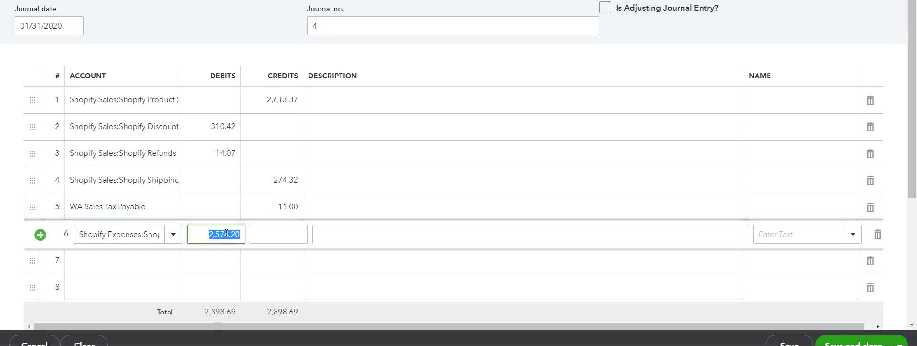
text(22.04)
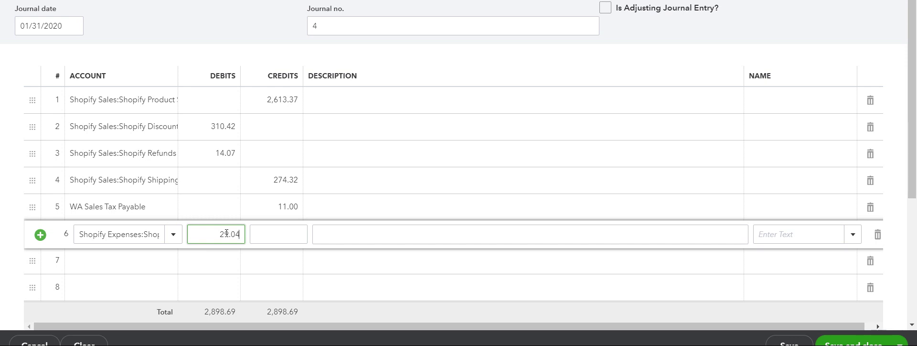
click(168, 262)
text(after)
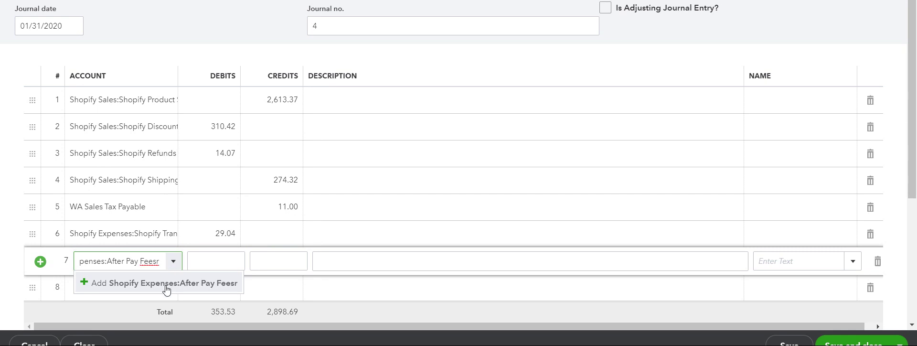
click(180, 286)
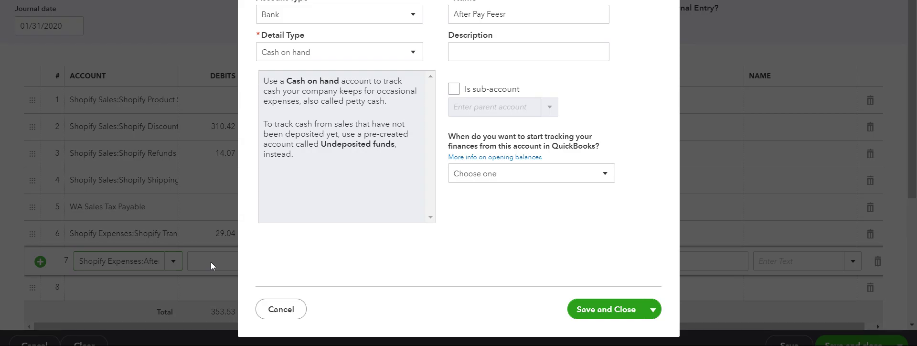
click(281, 309)
- Fill the seventh journal line with a 6.35 debit to After Pay Fees under Shopify Expenses
click(123, 261)
text(Aft)
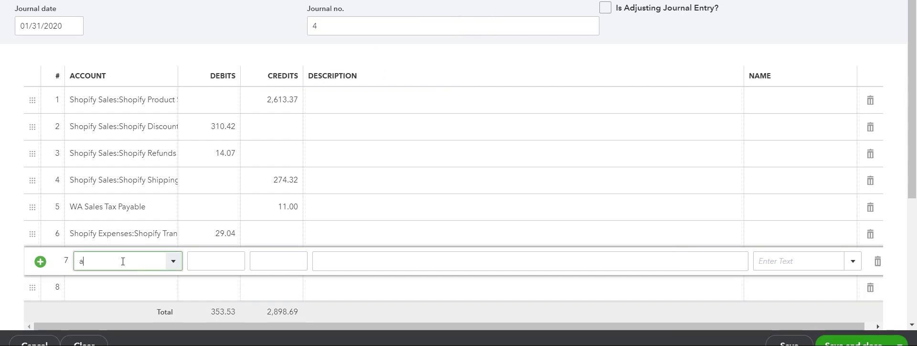
text(enses:Afte)
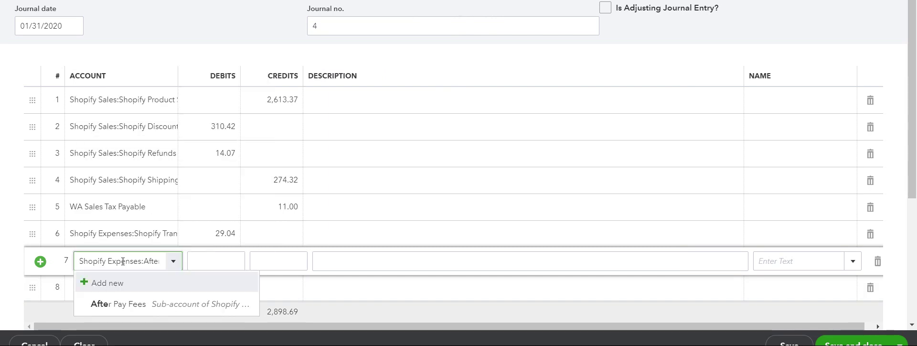
click(124, 308)
click(218, 263)
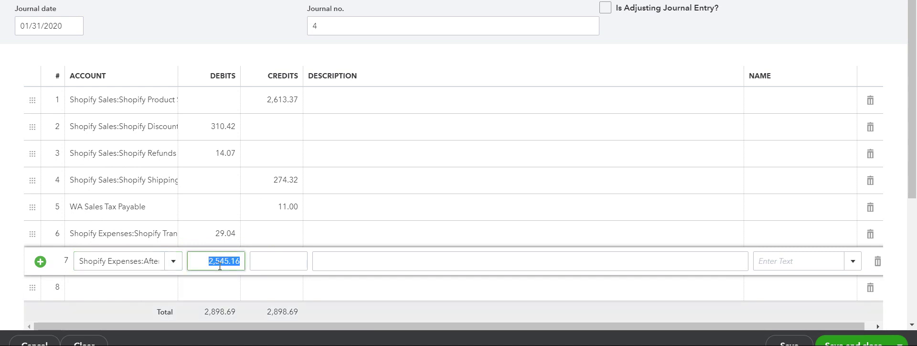
text(6.35)
- Add an eighth journal line debiting Shopify Bank for the balancing amount of 2,538.81
click(170, 289)
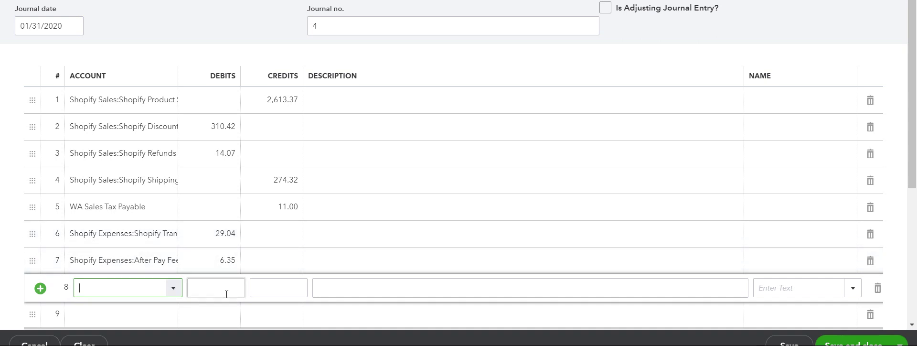
drag(910, 82, 912, 111)
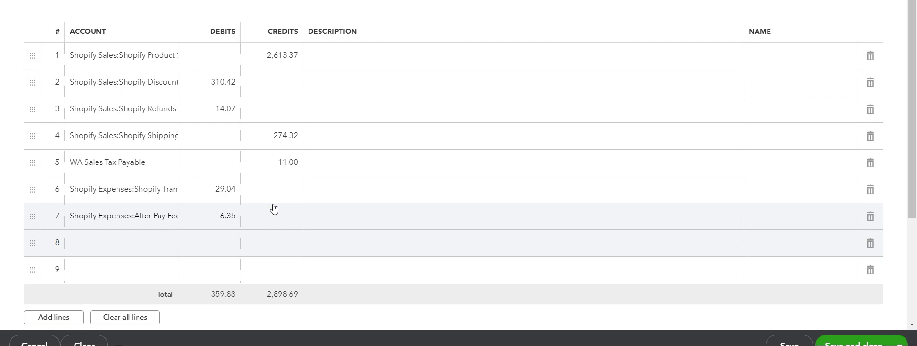
click(166, 244)
text(Shopify Bank)
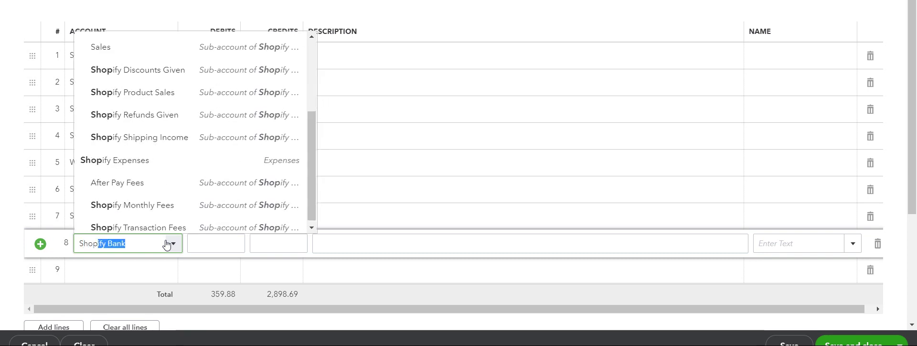
key(Tab)
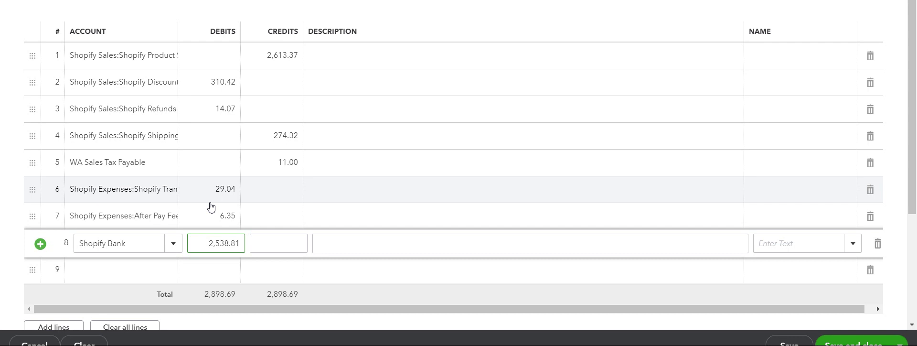
click(396, 221)
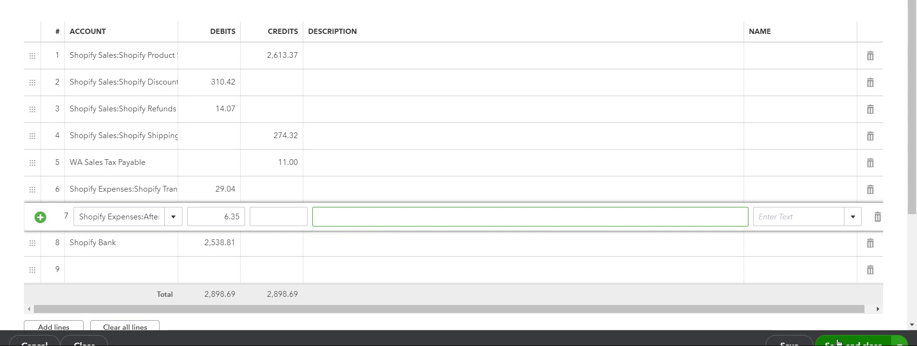
- Save and close the completed January journal entry
click(838, 342)
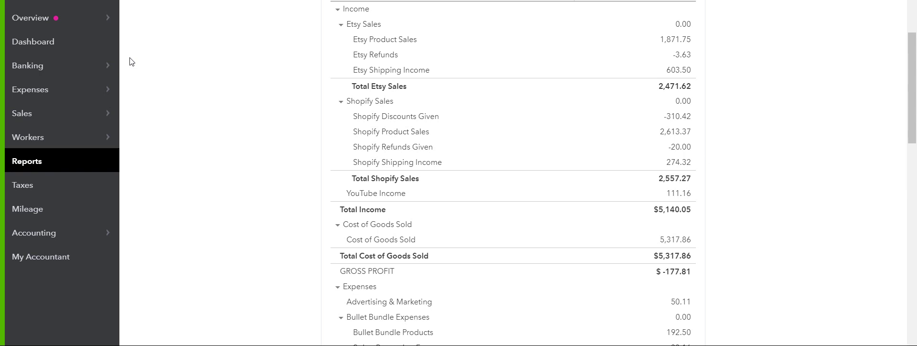
- Open the account register from Banking and switch it to the Shopify Bank account
mouse_move(39, 65)
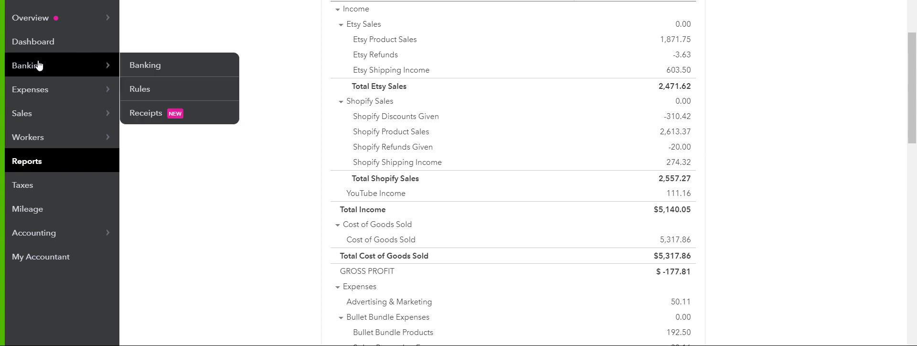
click(67, 70)
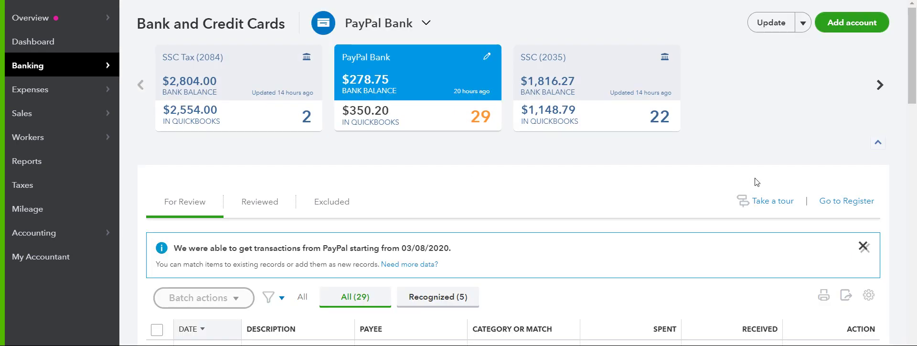
click(839, 203)
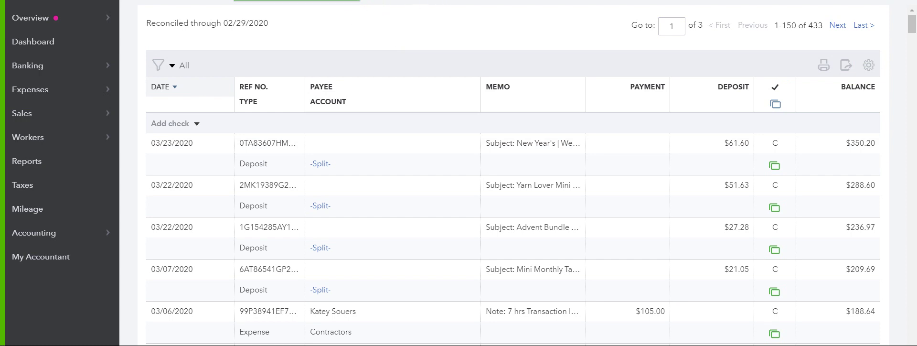
click(353, 1)
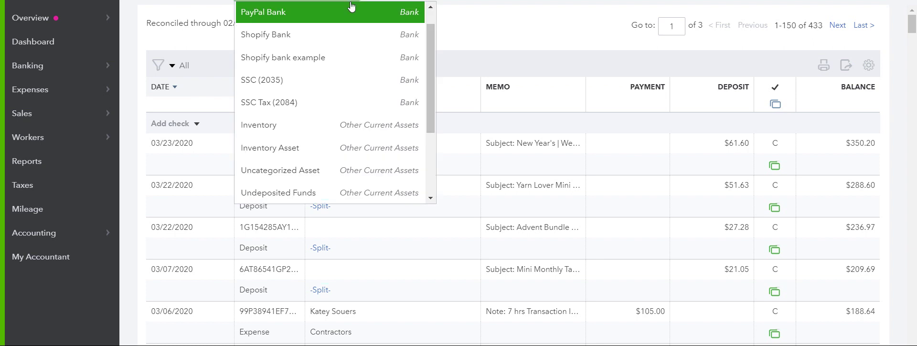
click(325, 36)
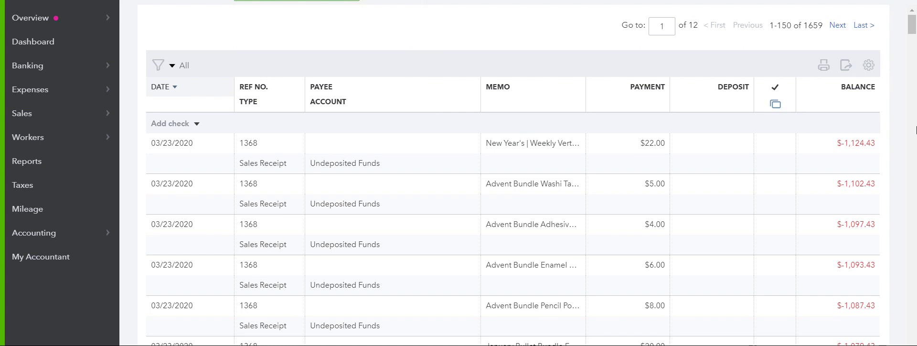
- Page forward through the Shopify Bank register to the end of page 3
drag(913, 26, 913, 339)
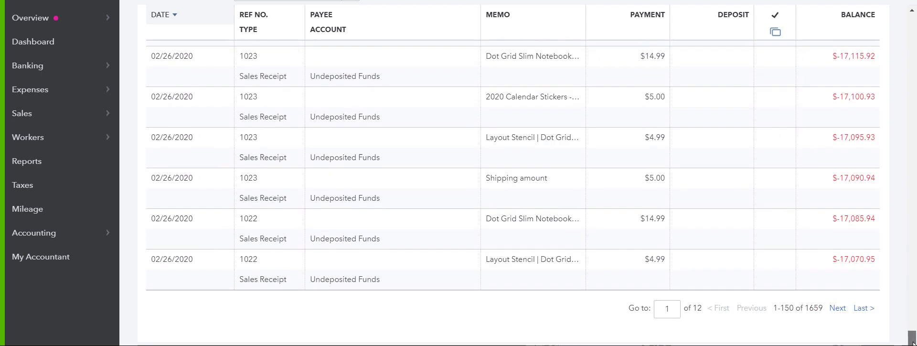
click(837, 308)
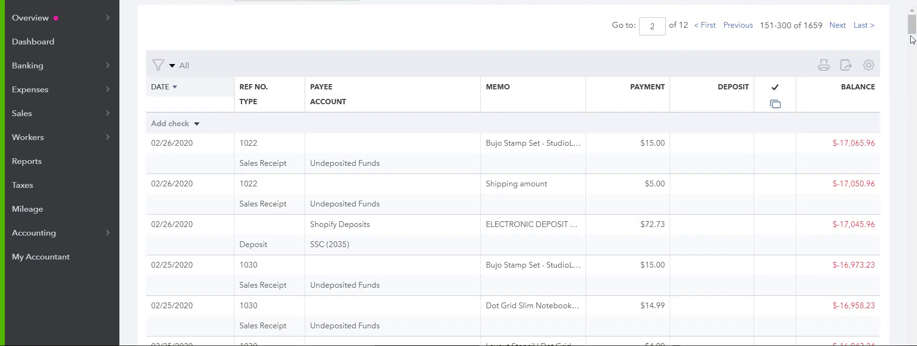
drag(911, 30, 913, 334)
click(835, 309)
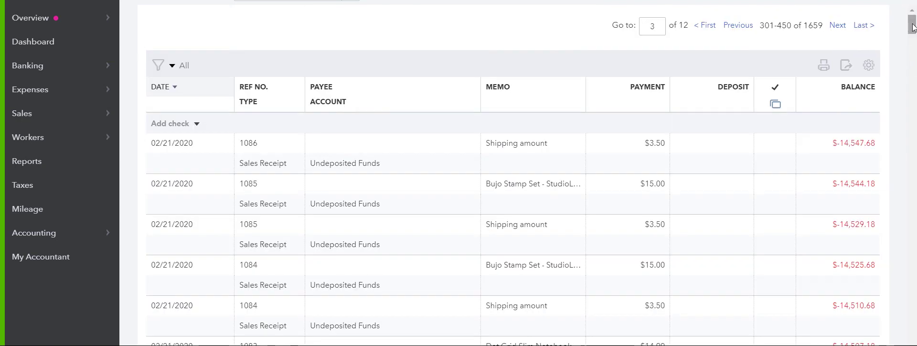
drag(912, 25, 913, 337)
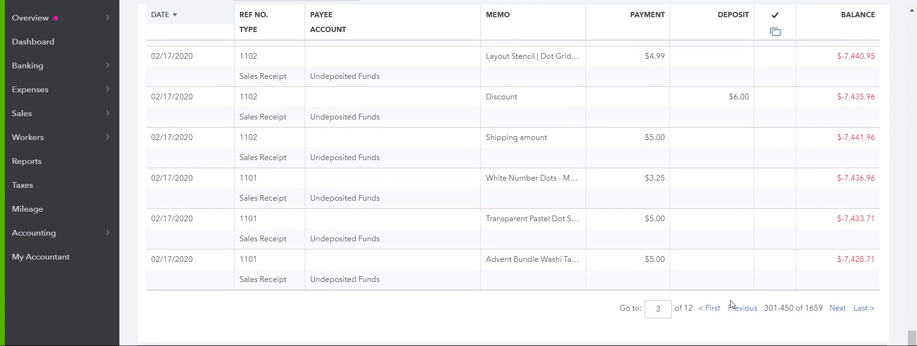
- Jump through register pages 5, 7 and 9, and advance to page 10 to reach the end-of-January transactions
click(668, 310)
key(BackSpace)
text(5)
key(Return)
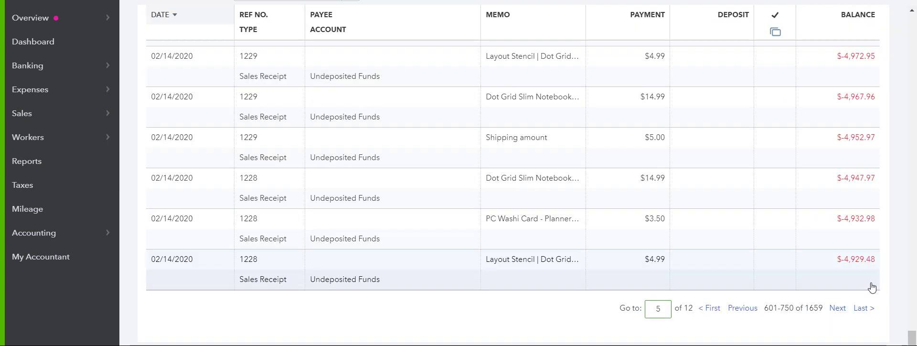
click(626, 312)
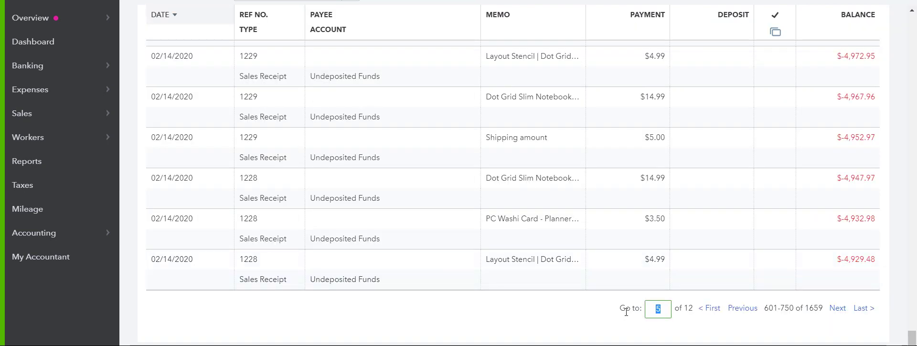
text(7)
key(Return)
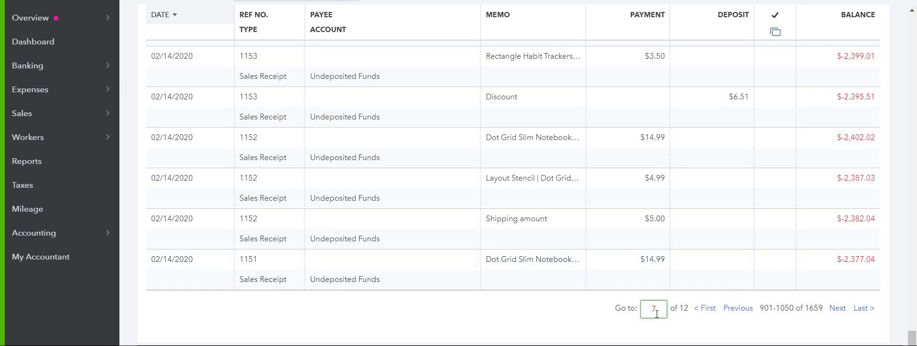
double_click(655, 311)
text(9)
key(Return)
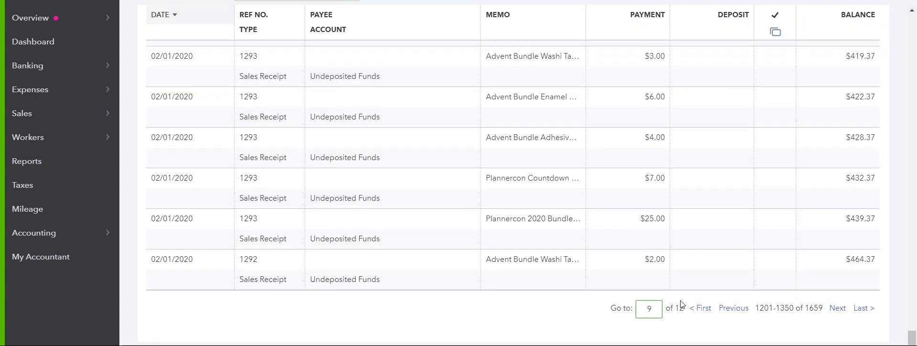
click(837, 308)
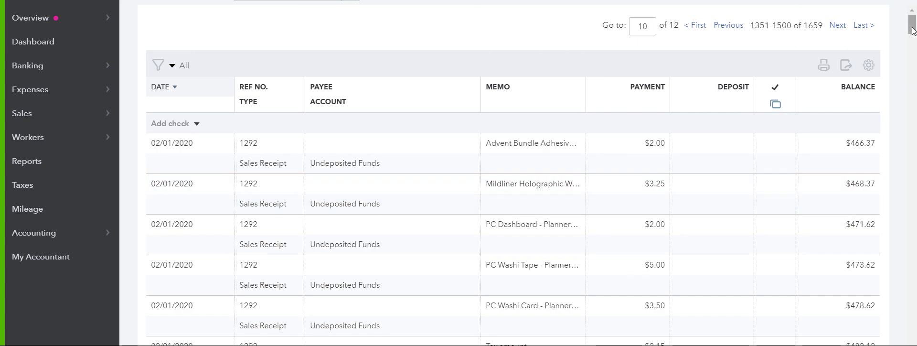
- Examine the late-January transactions and the running balance around the 01/31/2020 journal entry on register page 10
drag(912, 30, 914, 51)
scroll(913, 50, down, 2)
scroll(913, 48, up, 1)
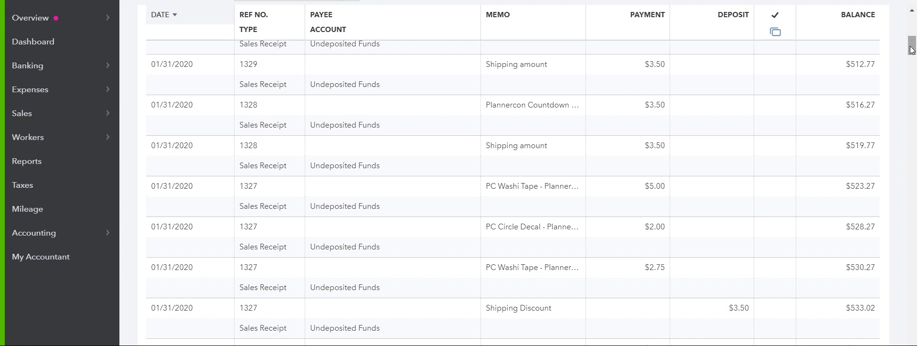
drag(911, 51, 913, 258)
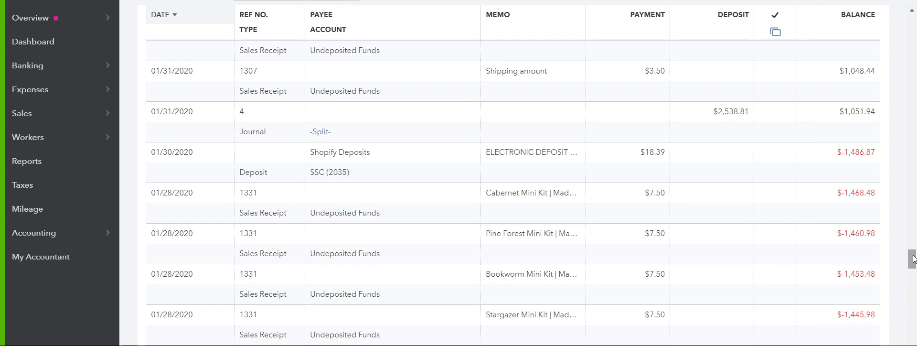
drag(913, 259, 913, 318)
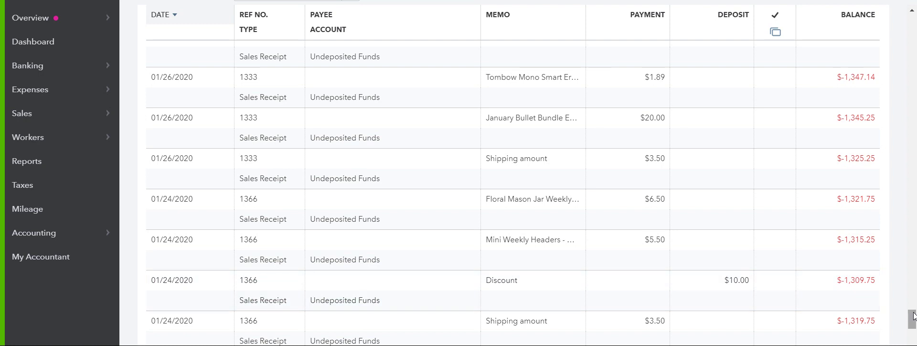
drag(913, 317, 914, 249)
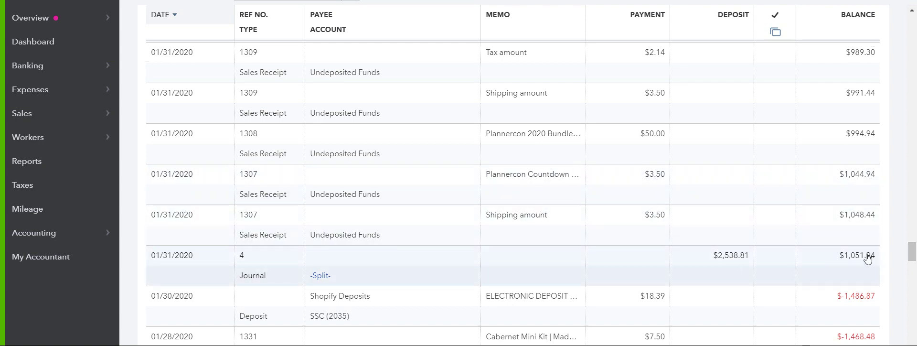
drag(912, 253, 913, 40)
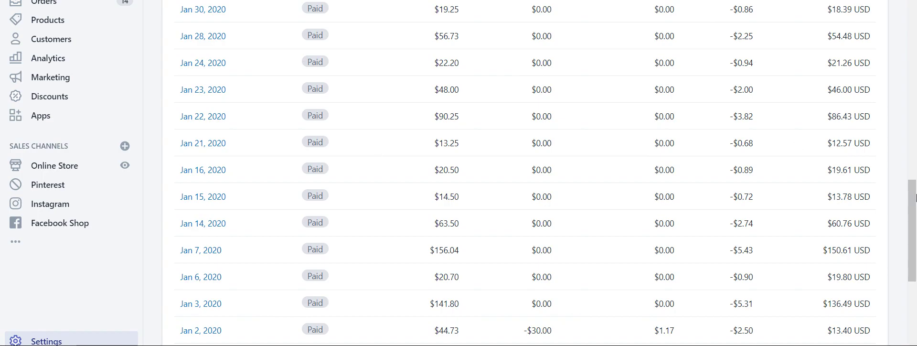
- In Shopify's payout list, open the Feb 4, 2020 payout and examine its transactions dated January 31 and early February
scroll(915, 201, up, 3)
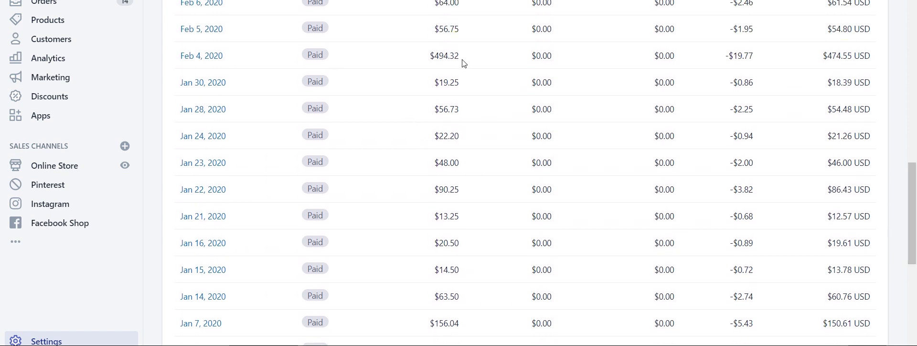
click(194, 59)
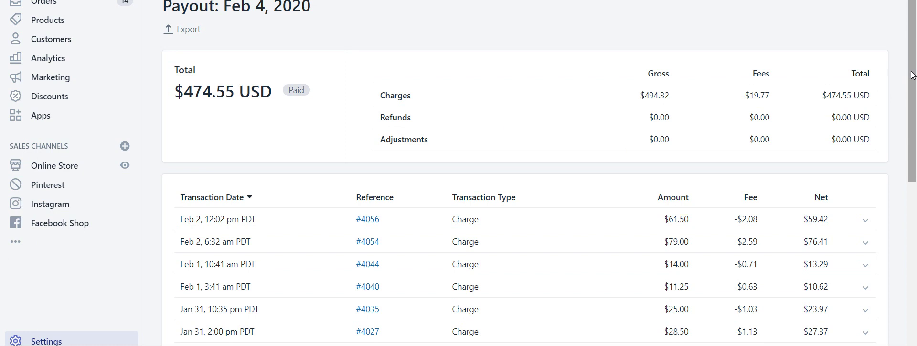
scroll(912, 75, down, 3)
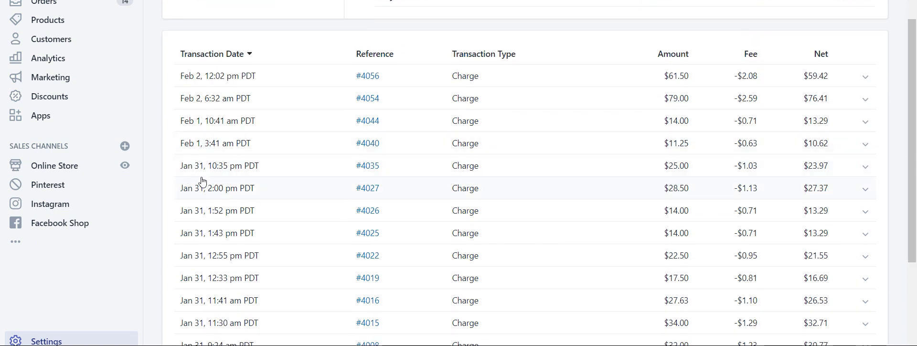
drag(913, 139, 914, 98)
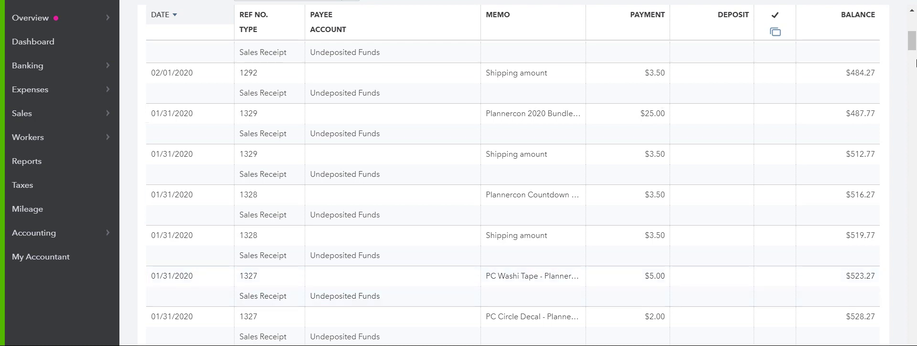
- Back in the QuickBooks Shopify Bank register, find the 01/31/2020 journal entry and check its running balance
drag(912, 46, 913, 258)
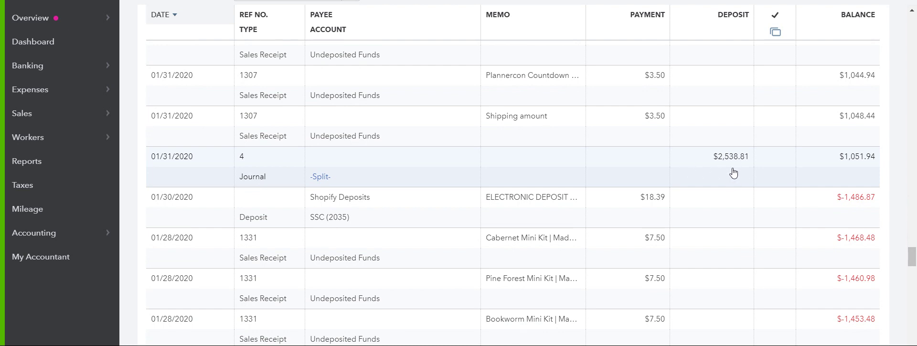